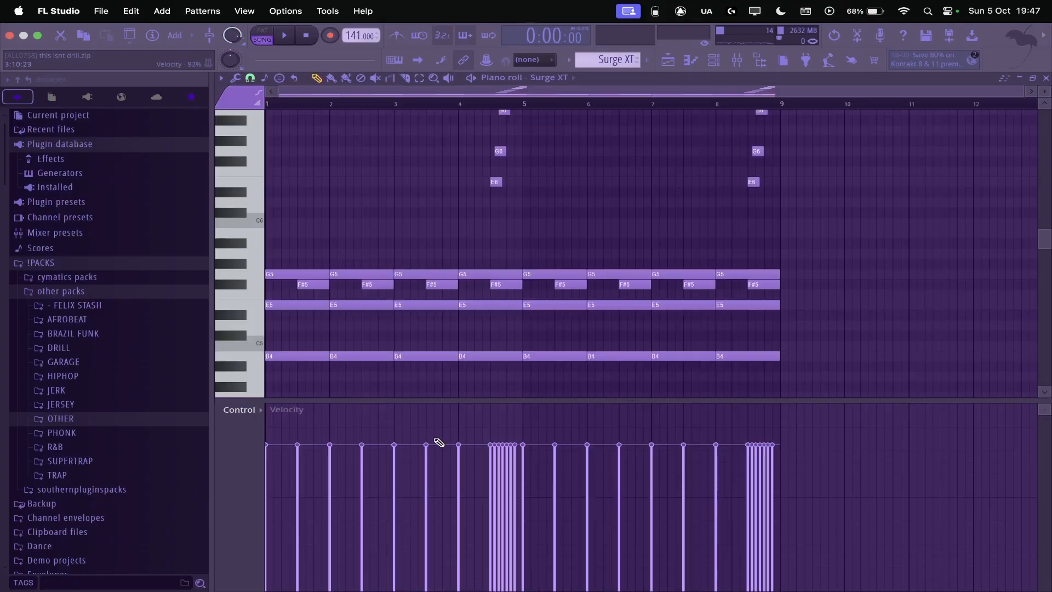
Step: Switch playback to pattern mode and play through the Surge XT melody in the piano roll
scroll(272, 352, up, 5)
scroll(399, 236, down, 5)
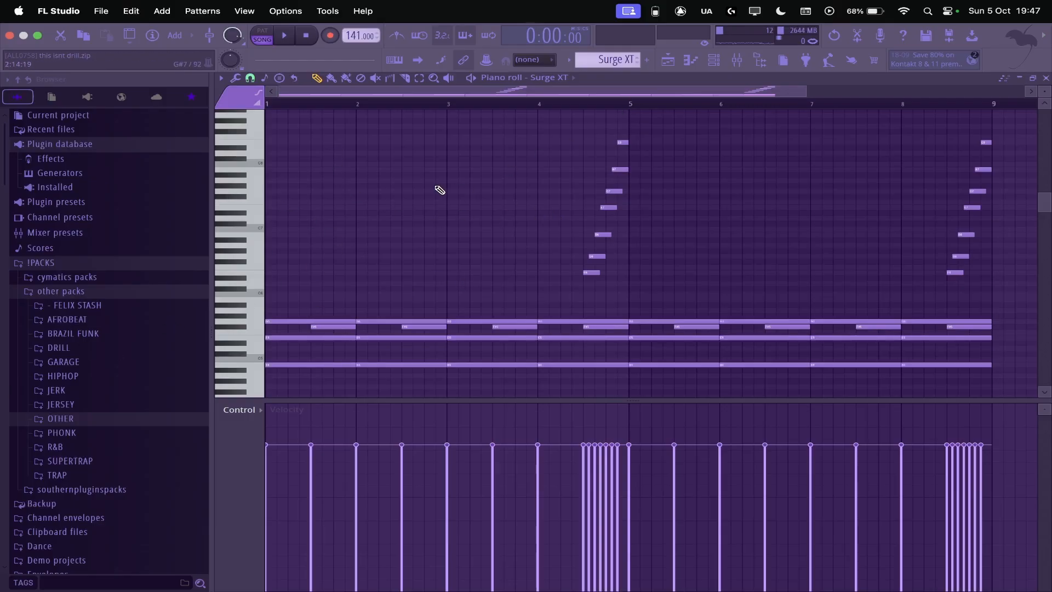
key(space)
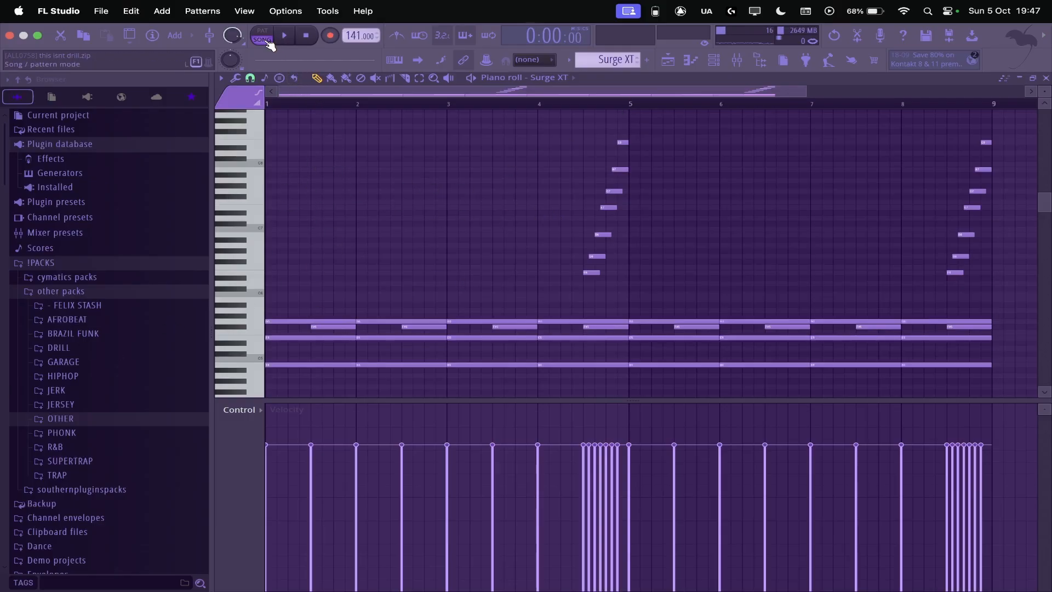
key(l)
key(space)
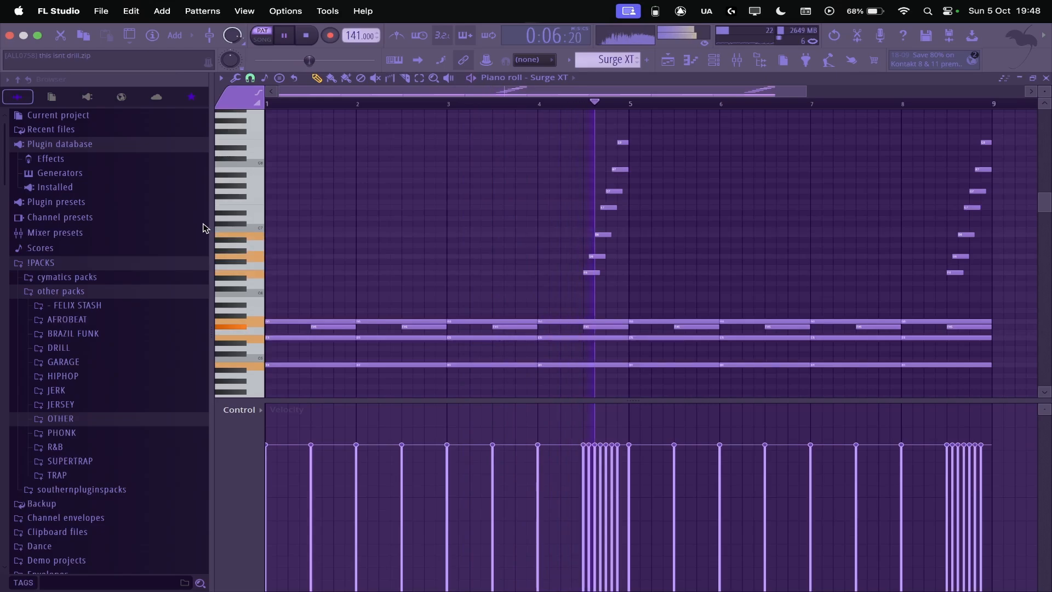
key(space)
Step: Maximize the mixer and review the settings of the Cymatics Deja Vu effect on Insert 1
click(737, 61)
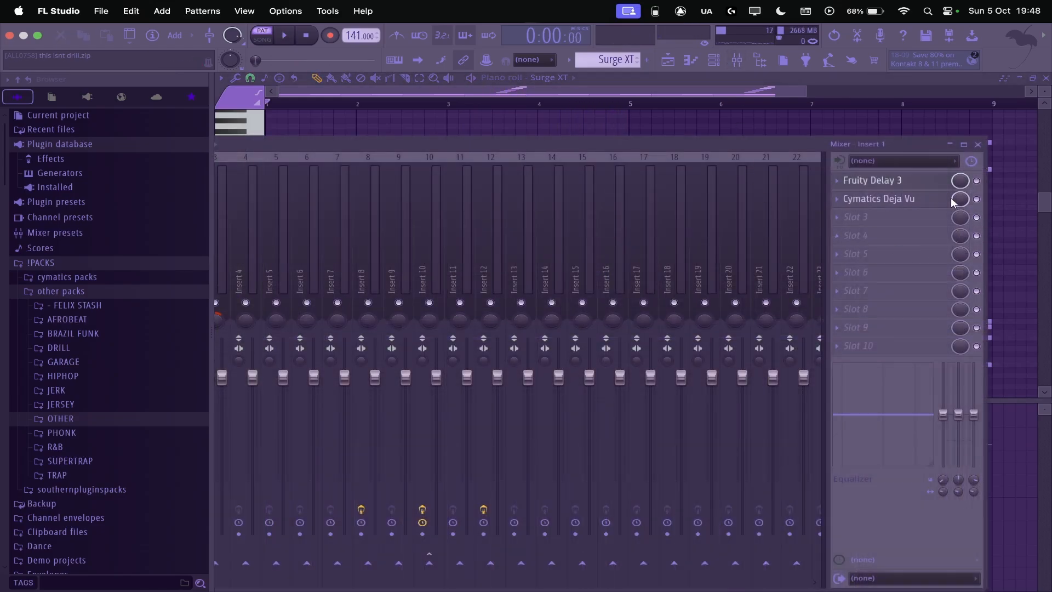
drag(502, 144, 656, 123)
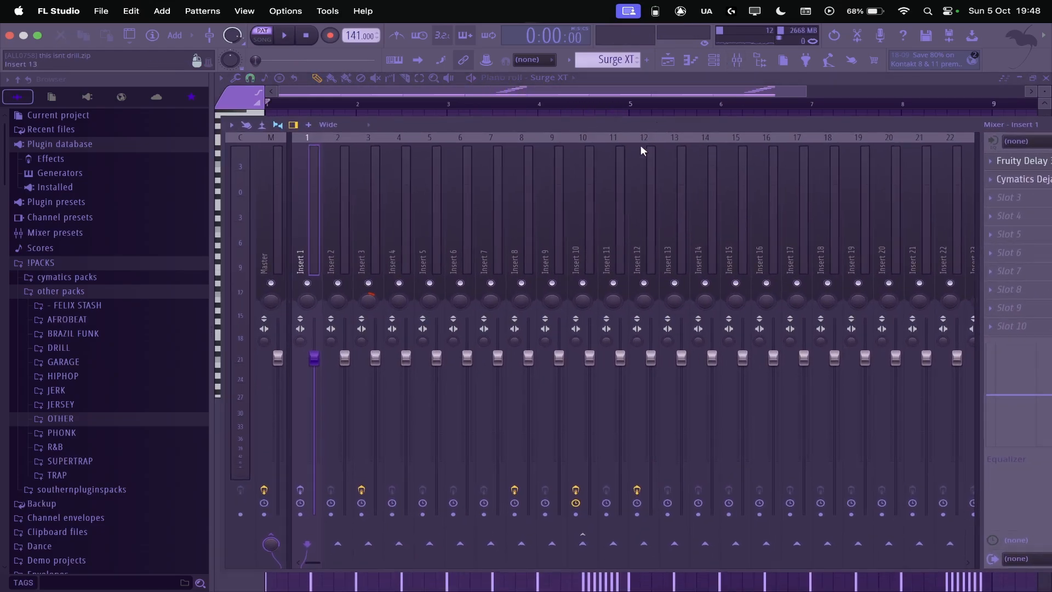
click(301, 490)
double_click(390, 132)
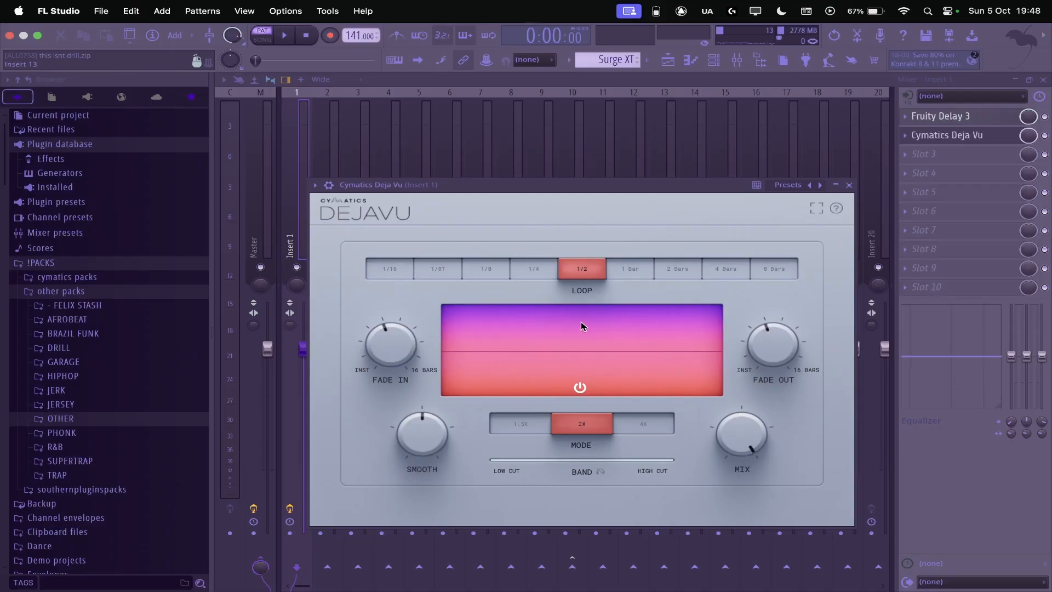
drag(545, 185, 515, 110)
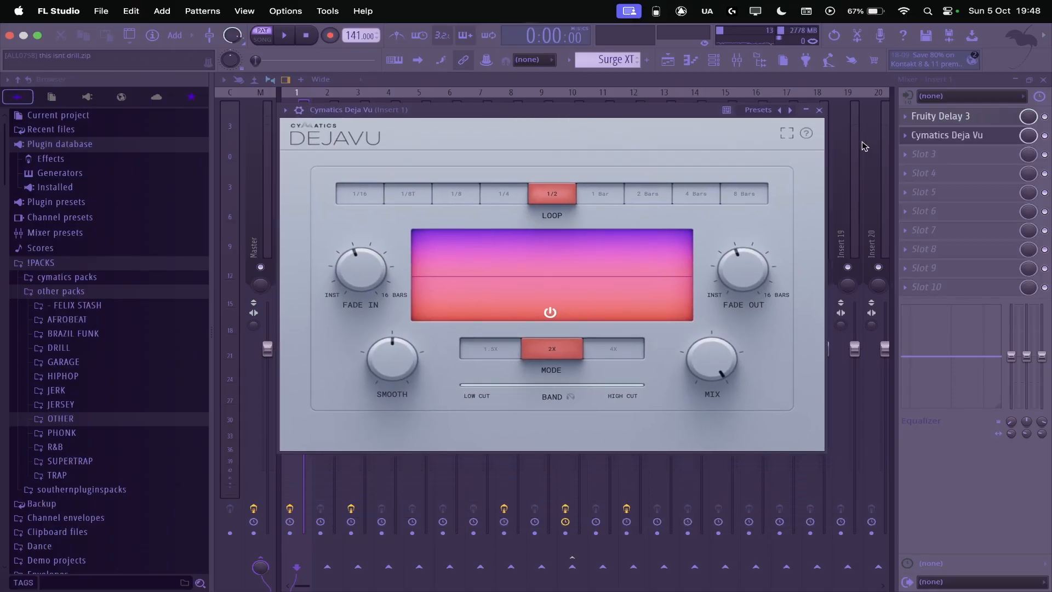
click(819, 109)
Step: Play the Surge XT #2 pattern and bring its full eight bars of notes into view
key(space)
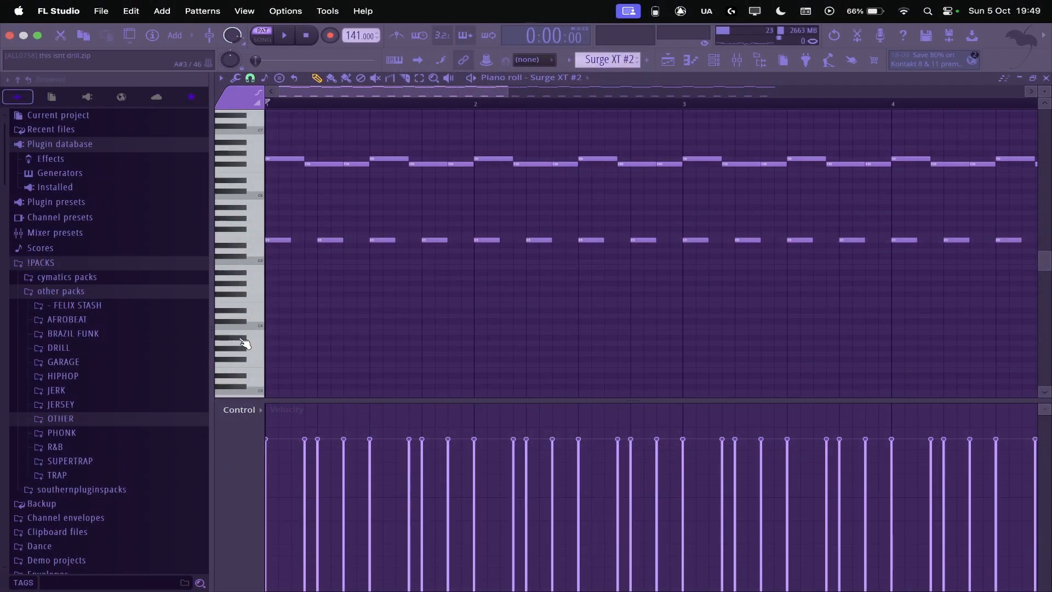
key(space)
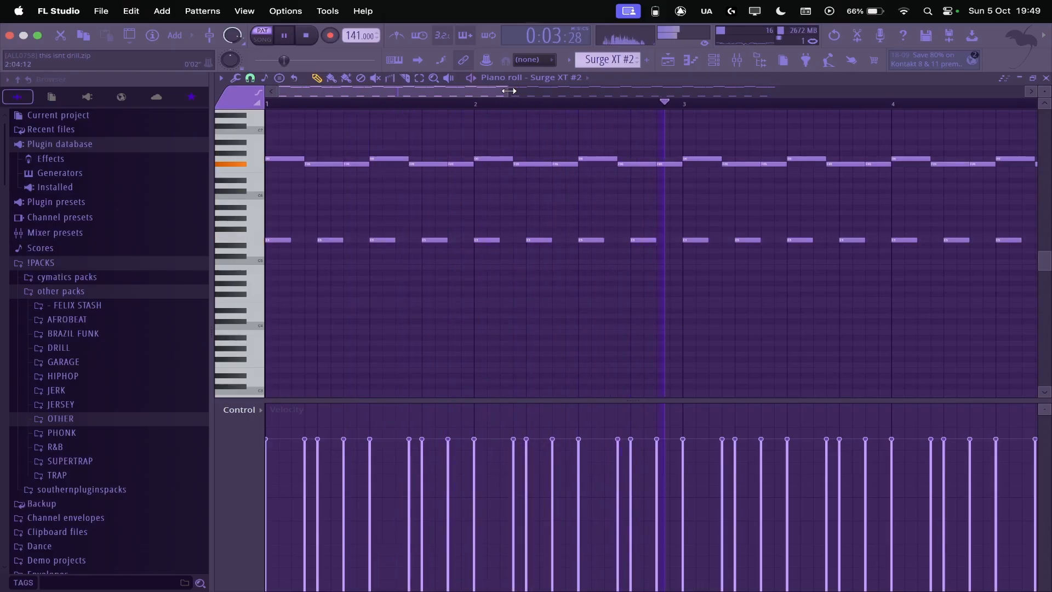
drag(508, 91, 876, 89)
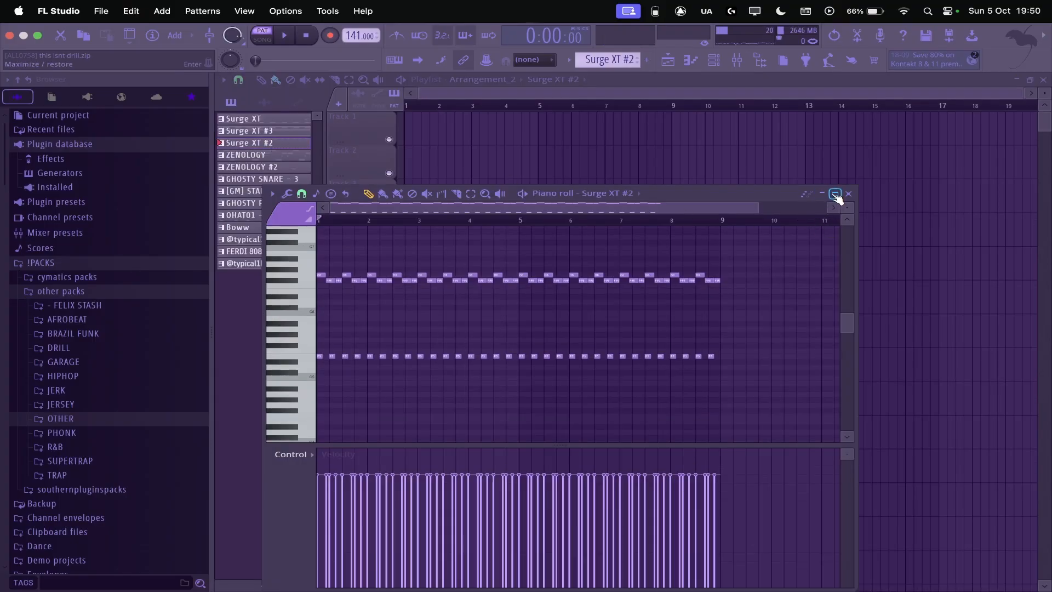
key(space)
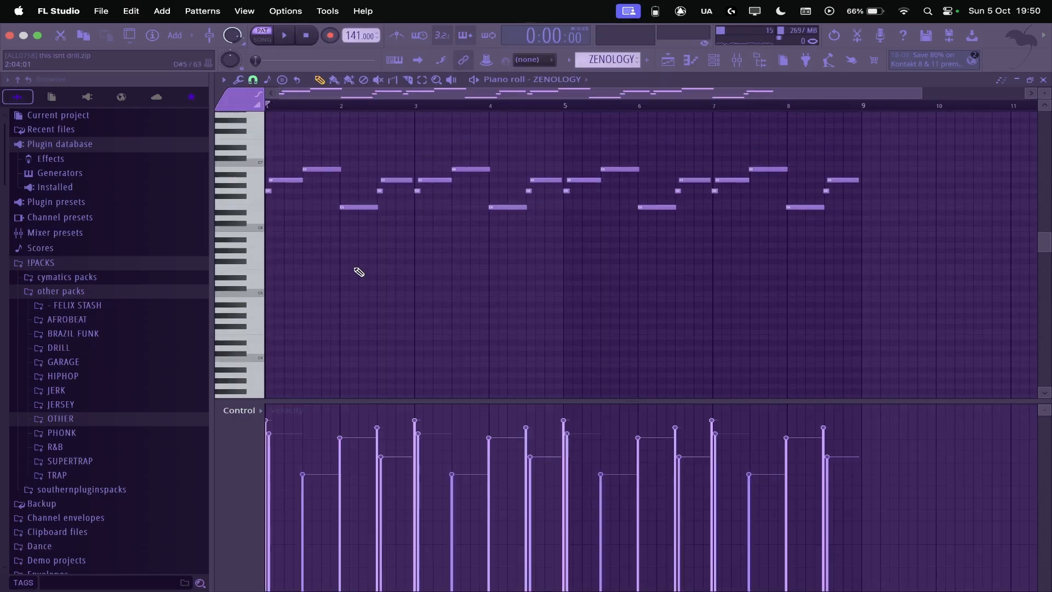
Step: Examine the ZENOLOGY pattern's notes in the piano roll and play it back
scroll(274, 274, up, 5)
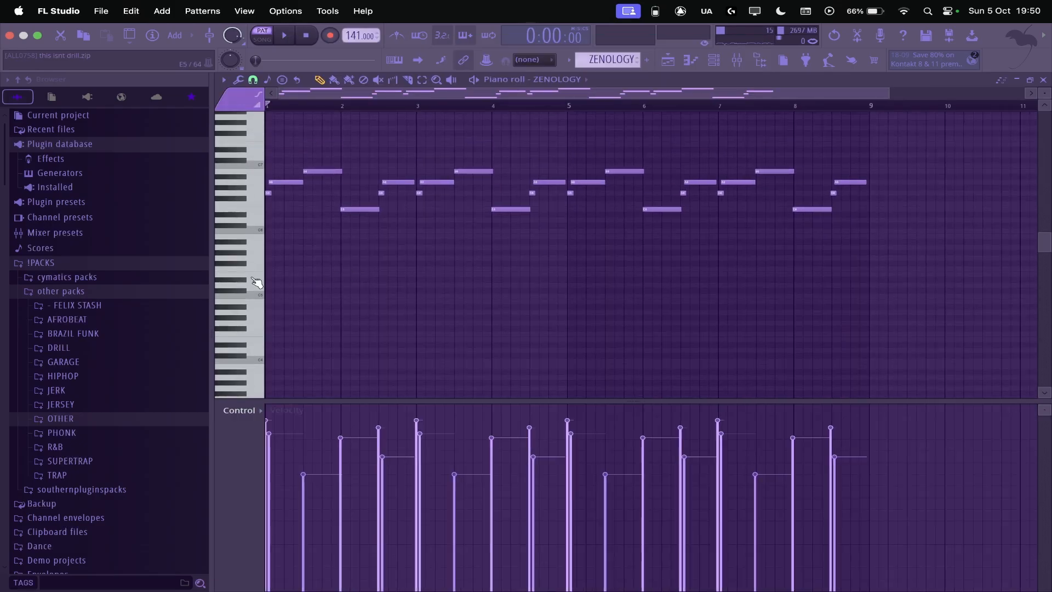
scroll(274, 274, up, 1)
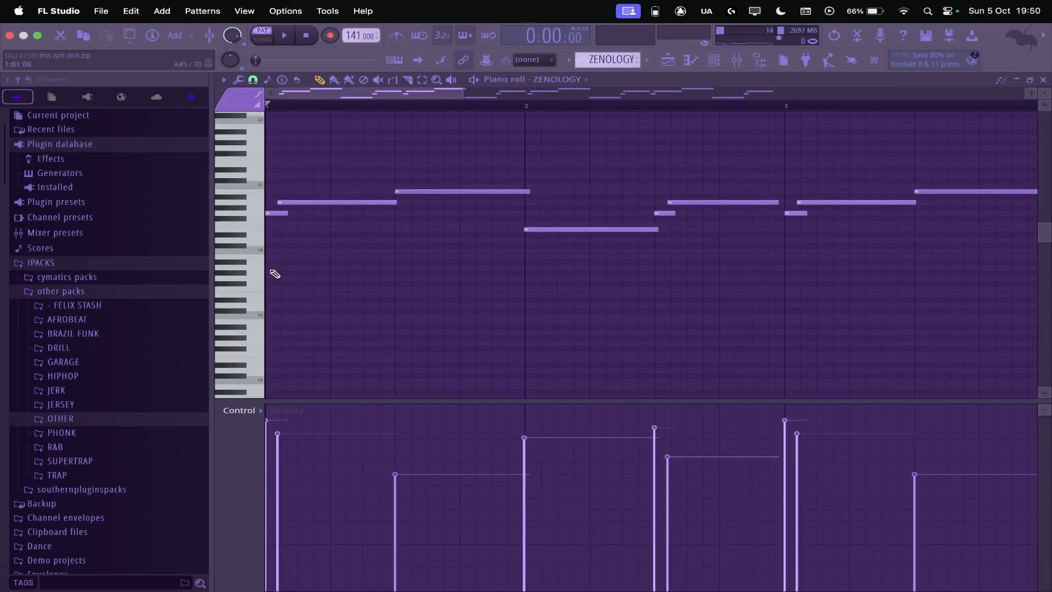
scroll(277, 273, down, 3)
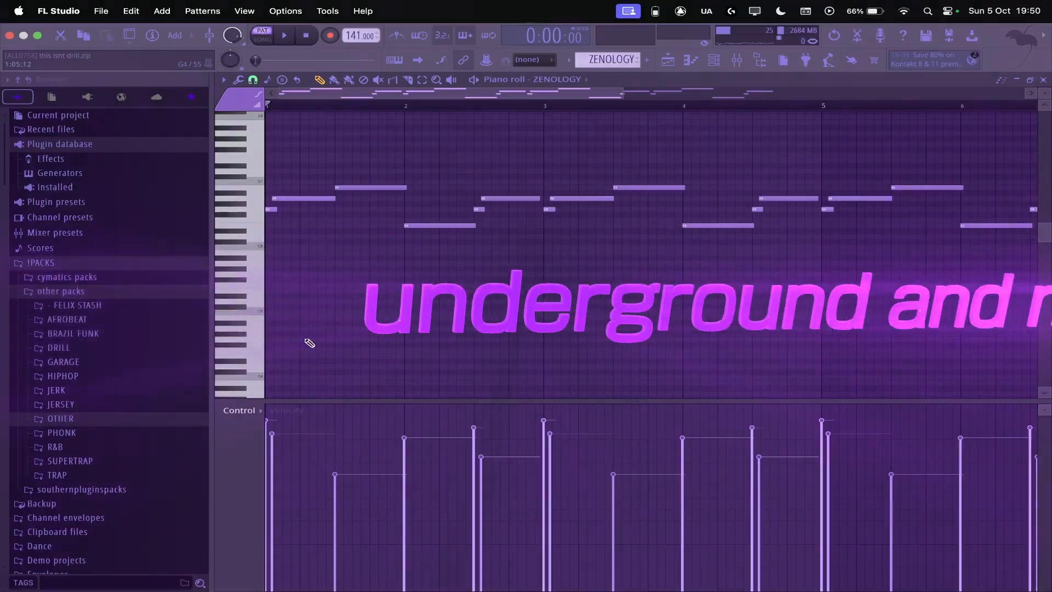
key(space)
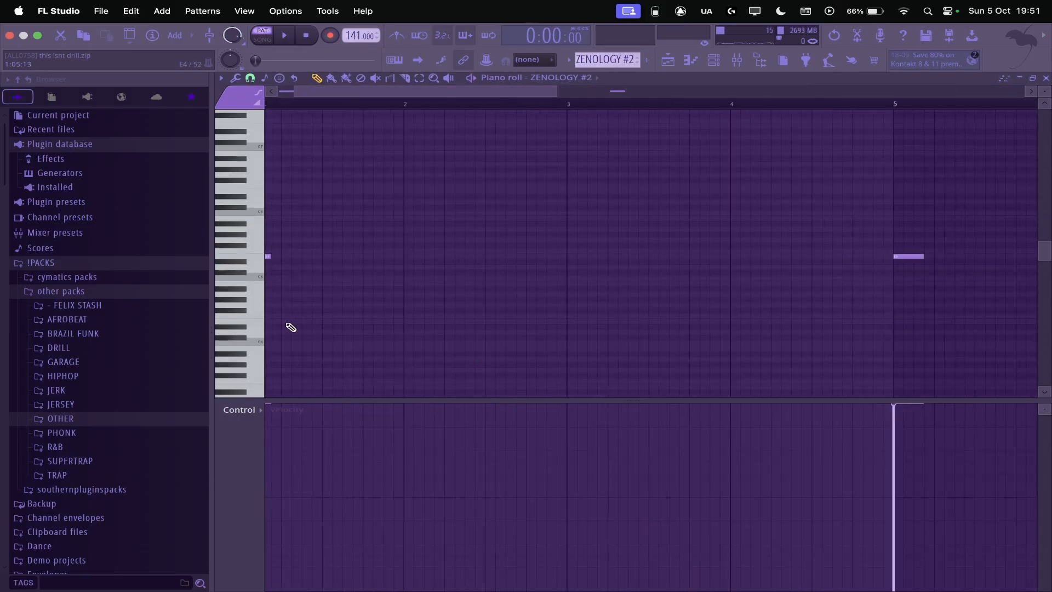
Step: Review and play the ZENOLOGY #2 pattern, and close its piano roll
scroll(287, 324, down, 4)
scroll(227, 308, up, 5)
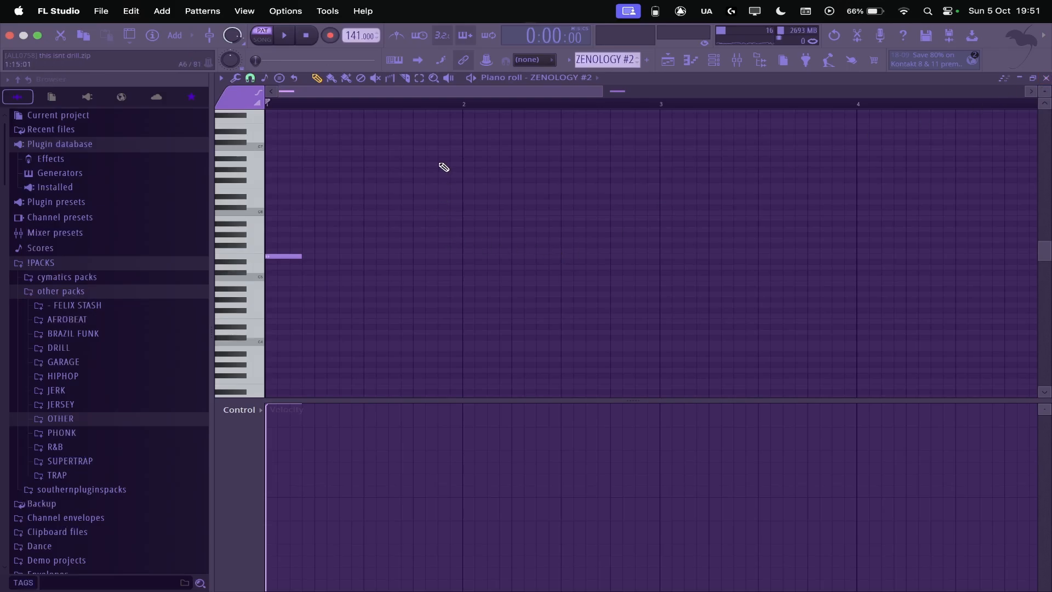
key(space)
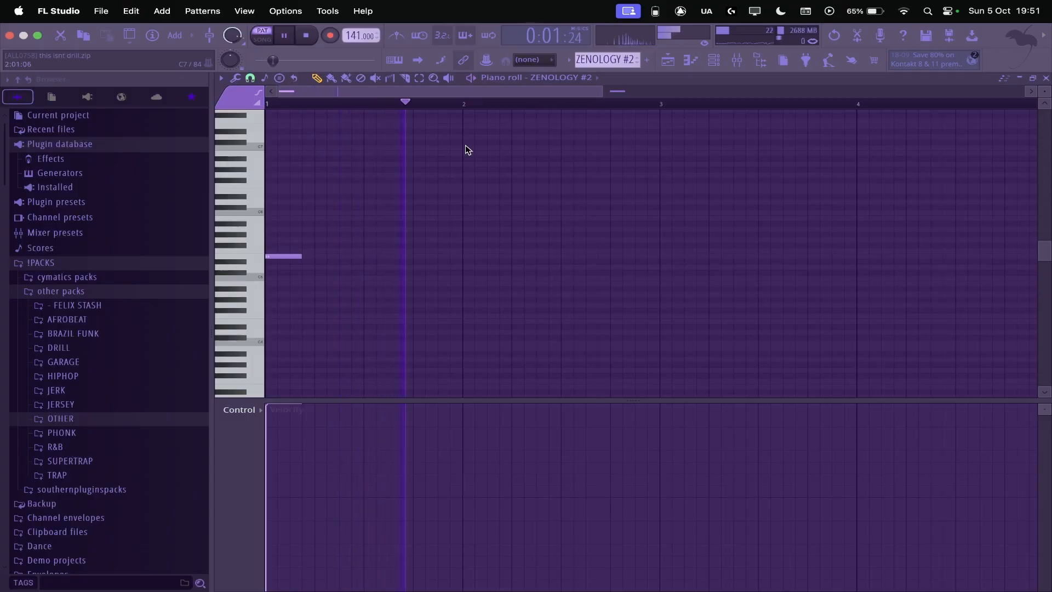
key(space)
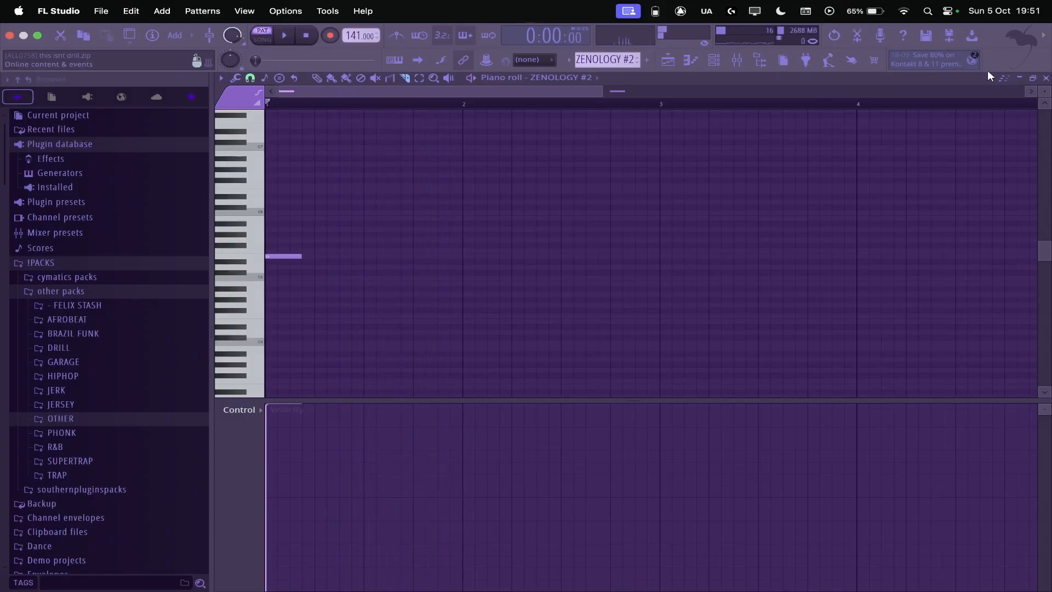
click(1046, 78)
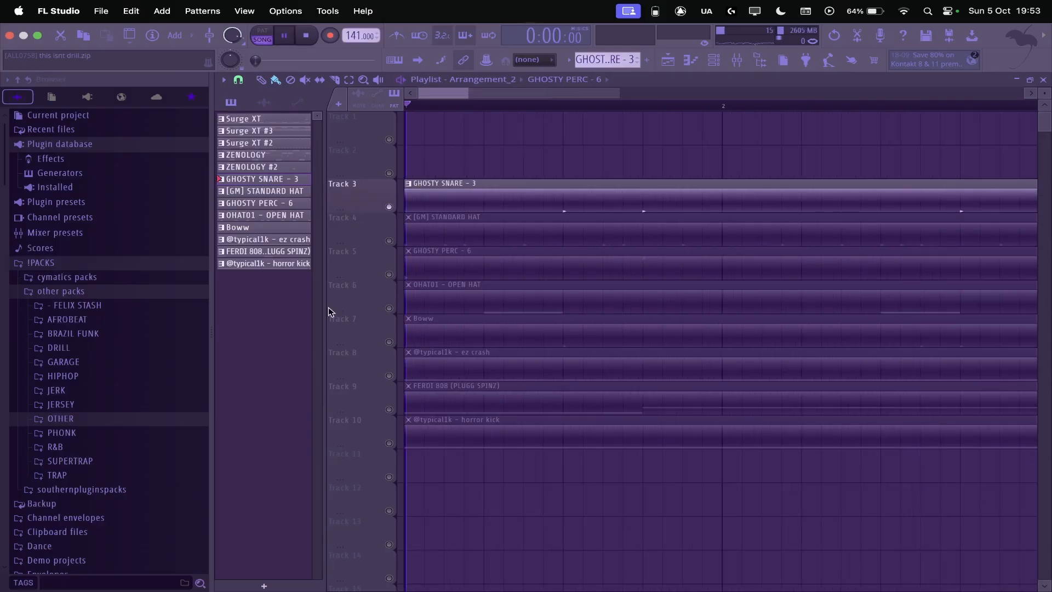
Step: Play the arrangement with only the GHOSTY SNARE - 3 track active and turn on playlist auto-scrolling
key(space)
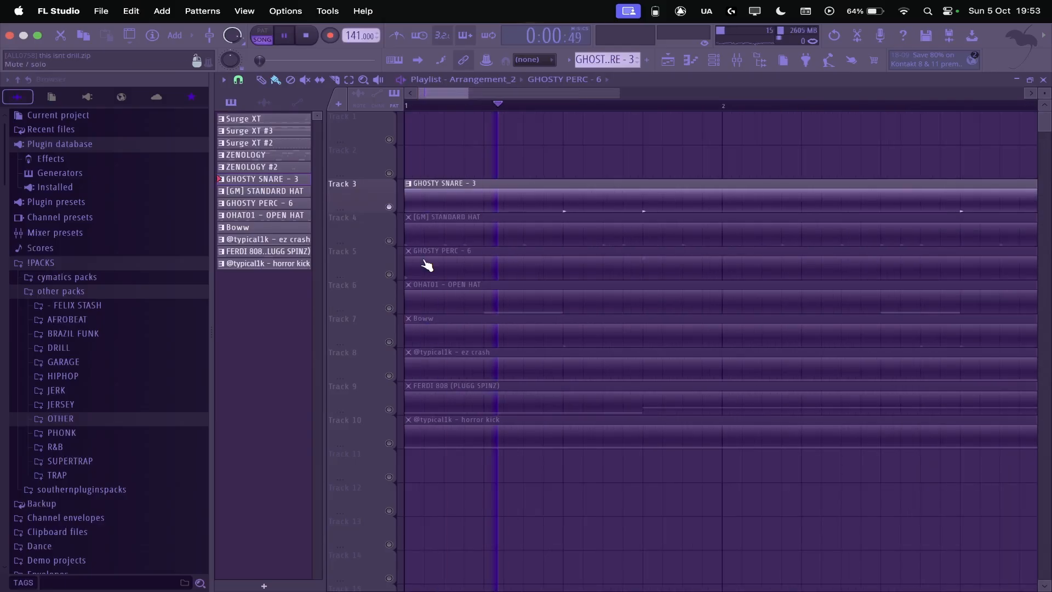
click(418, 60)
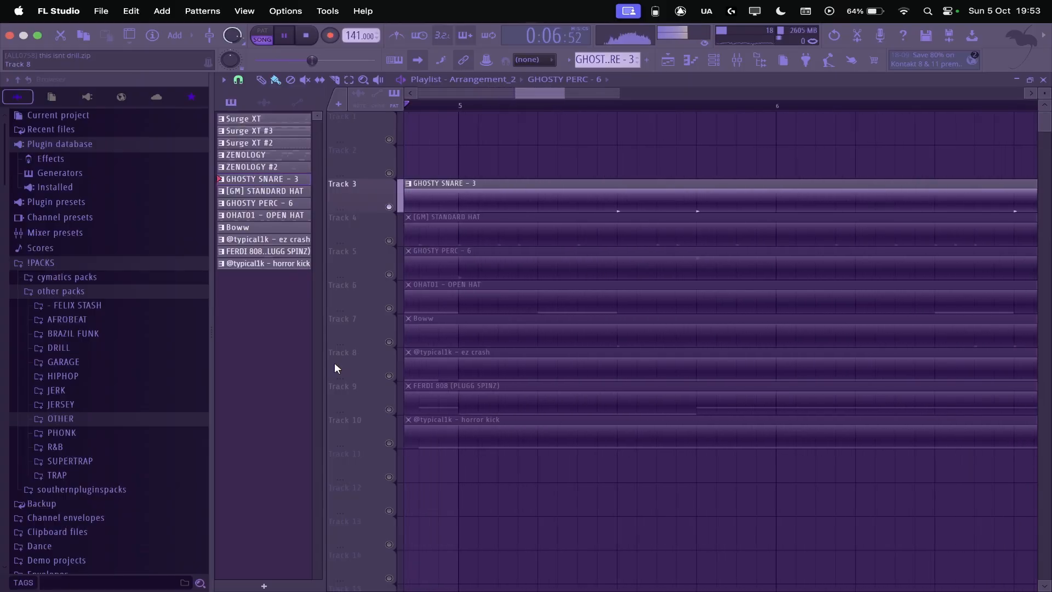
key(space)
Step: Unmute the [GM] STANDARD HAT on Track 4 and play it together with the snare
click(389, 240)
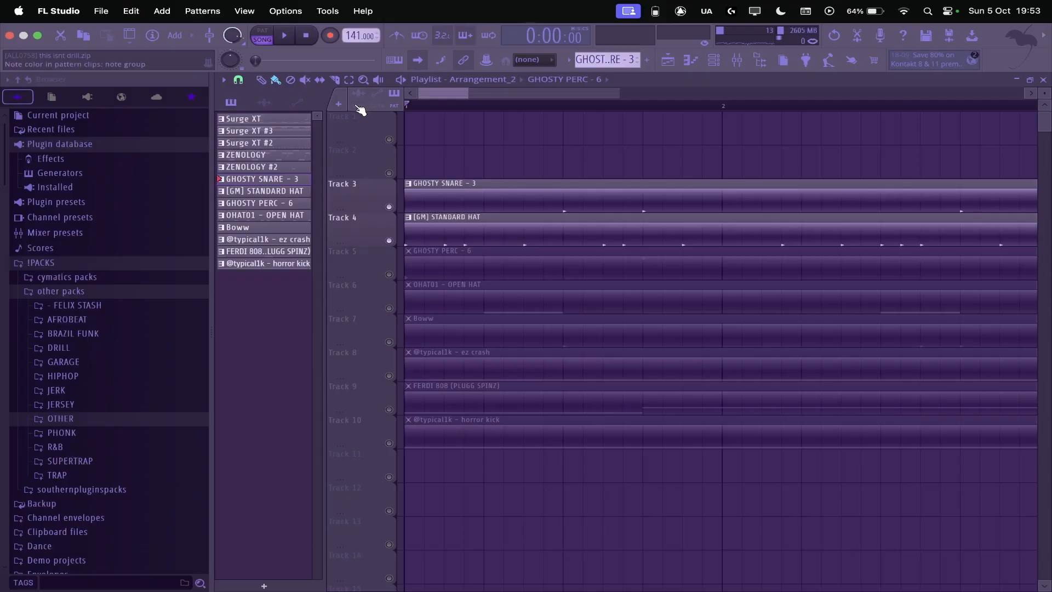
key(space)
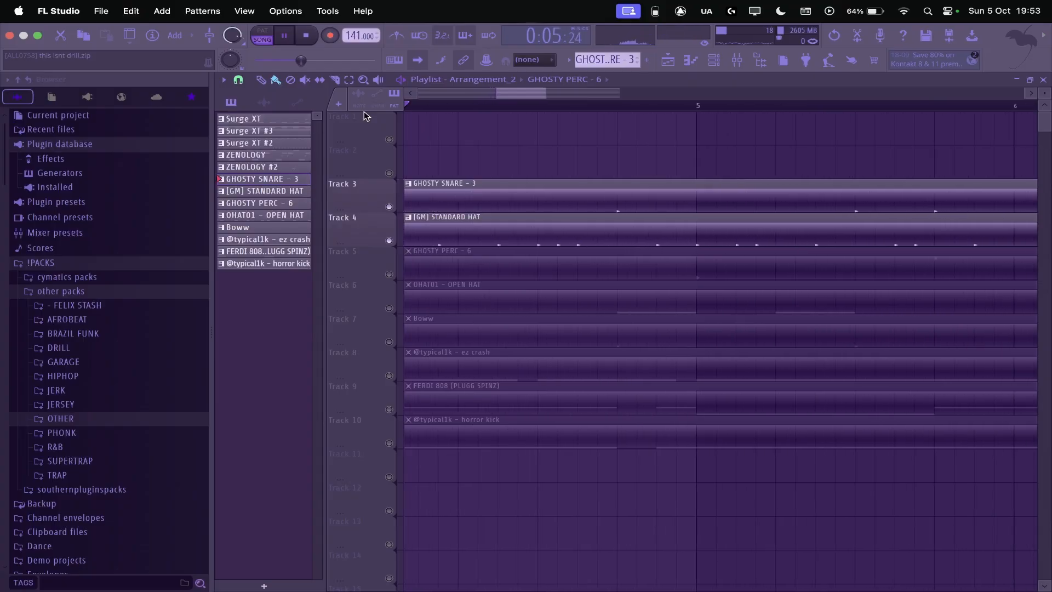
key(space)
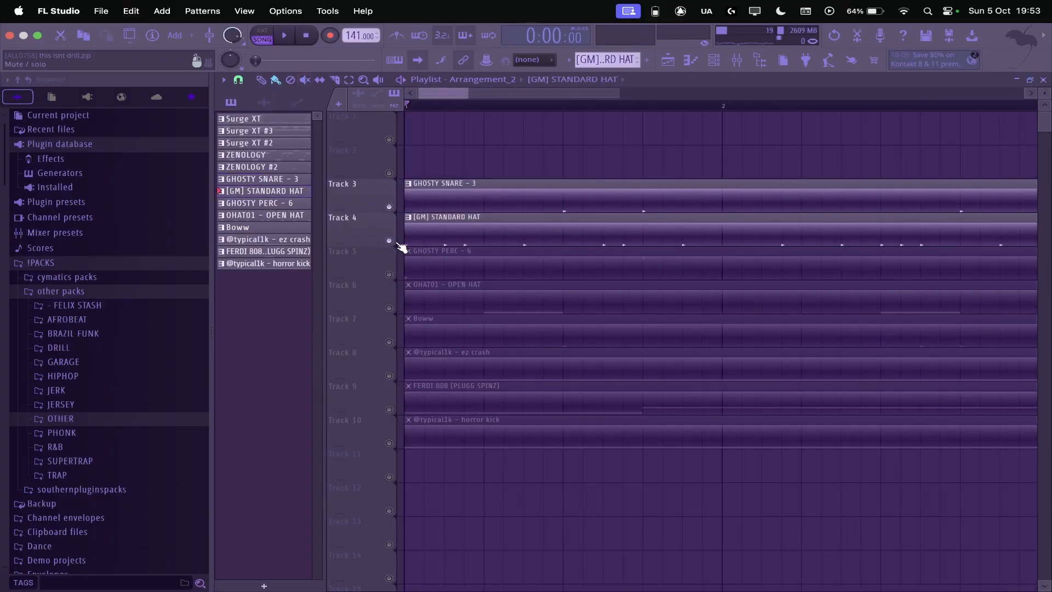
Step: Restore the playlist to a smaller window and review the [GM] STANDARD HAT step repeats in the graph editor during playback
click(1030, 80)
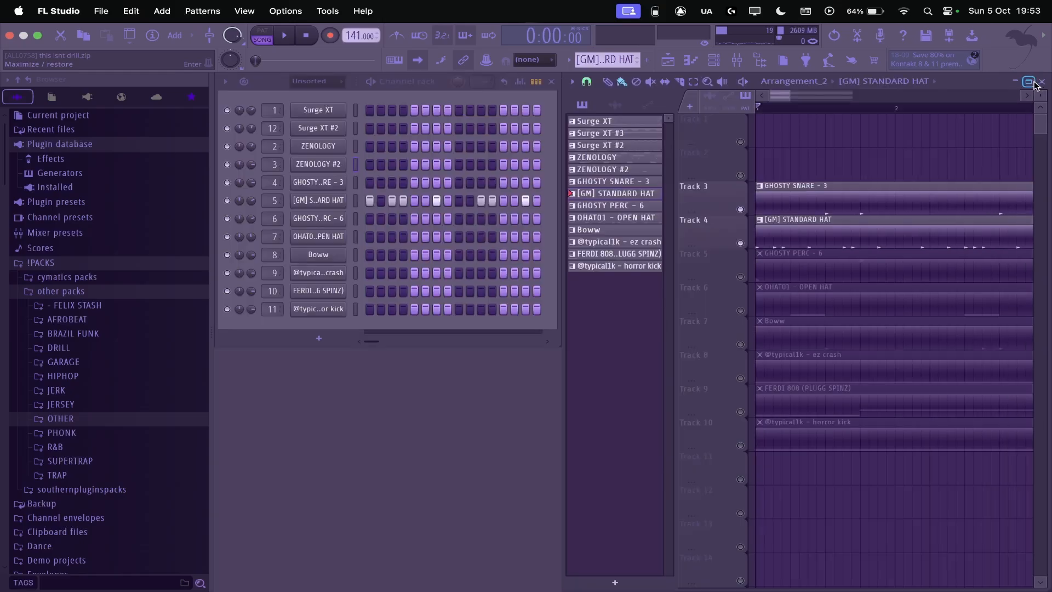
right_click(313, 207)
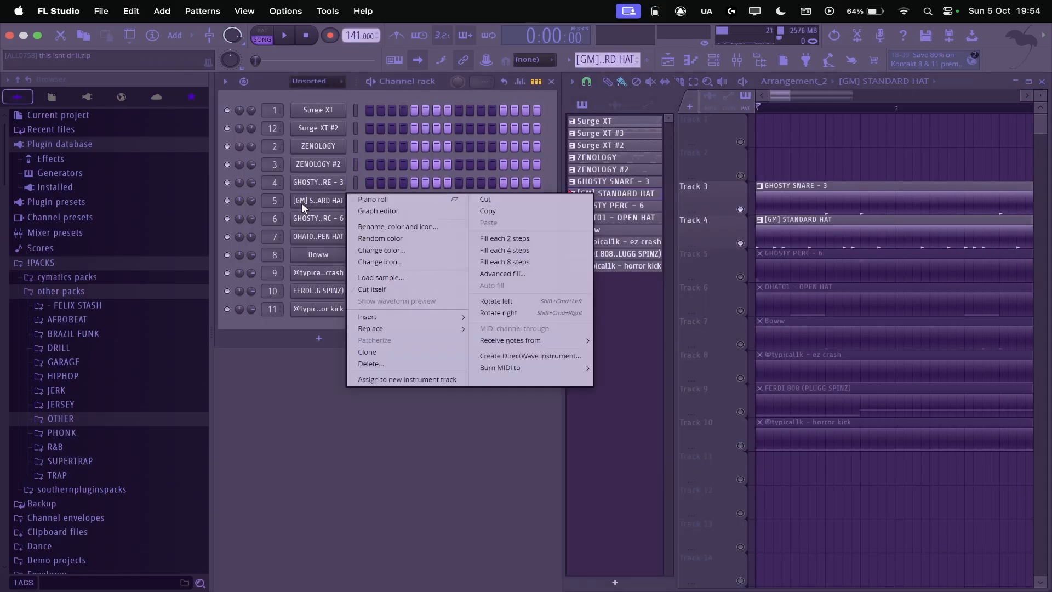
click(370, 219)
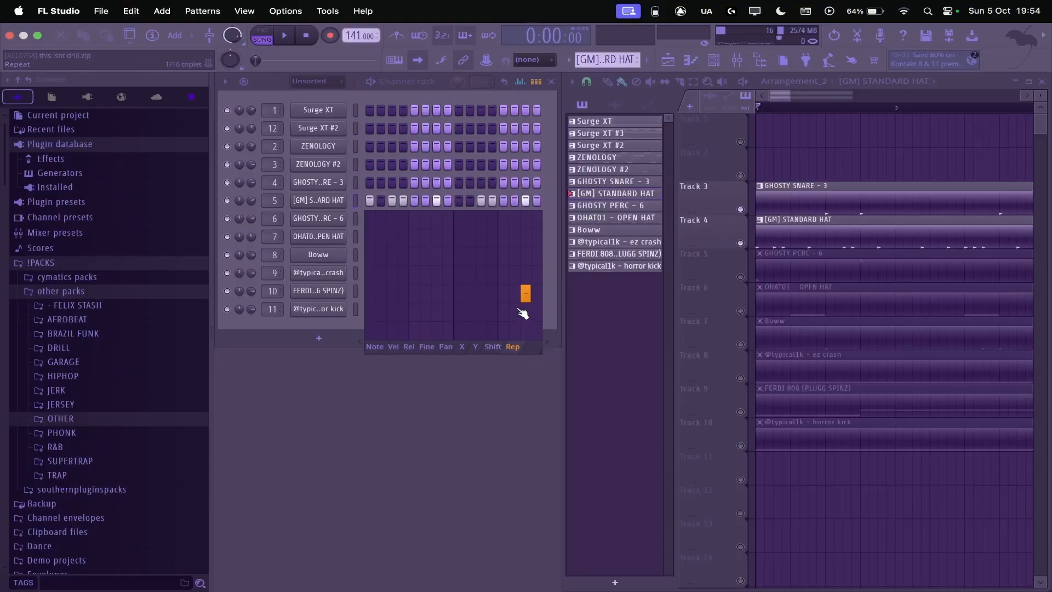
key(space)
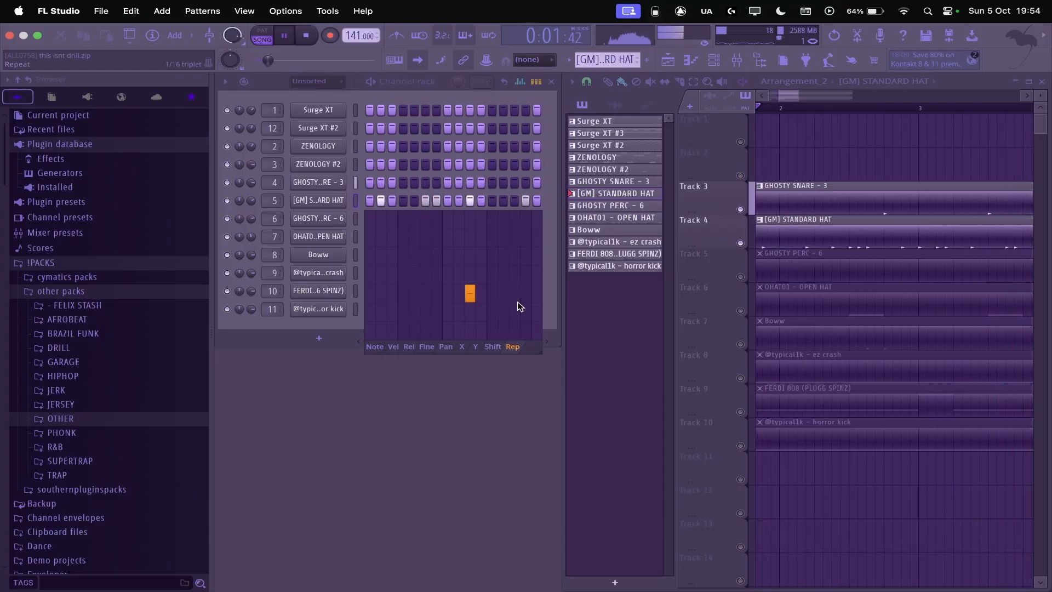
key(space)
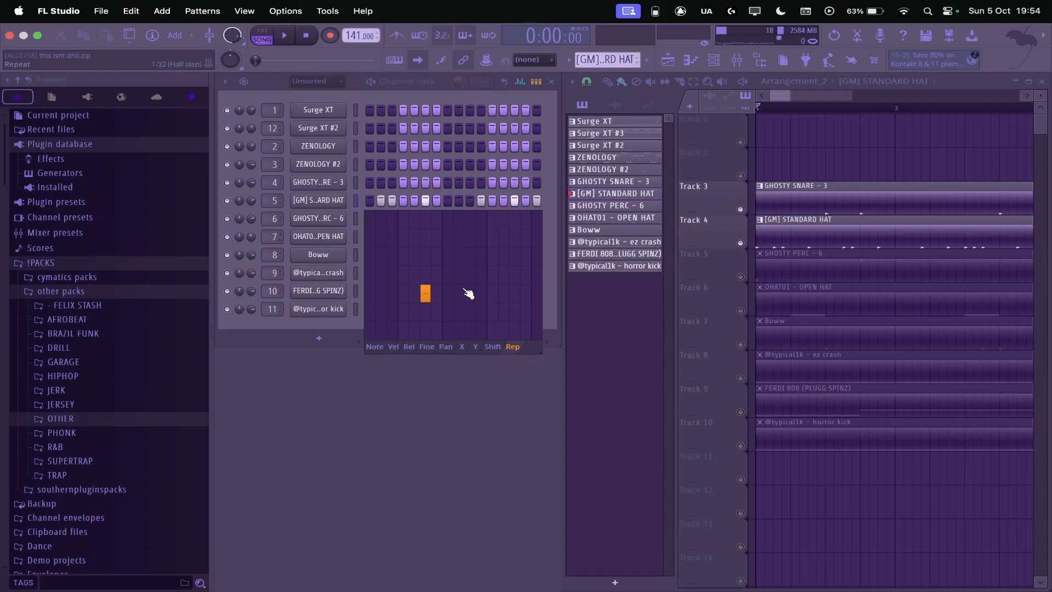
scroll(739, 332, down, 3)
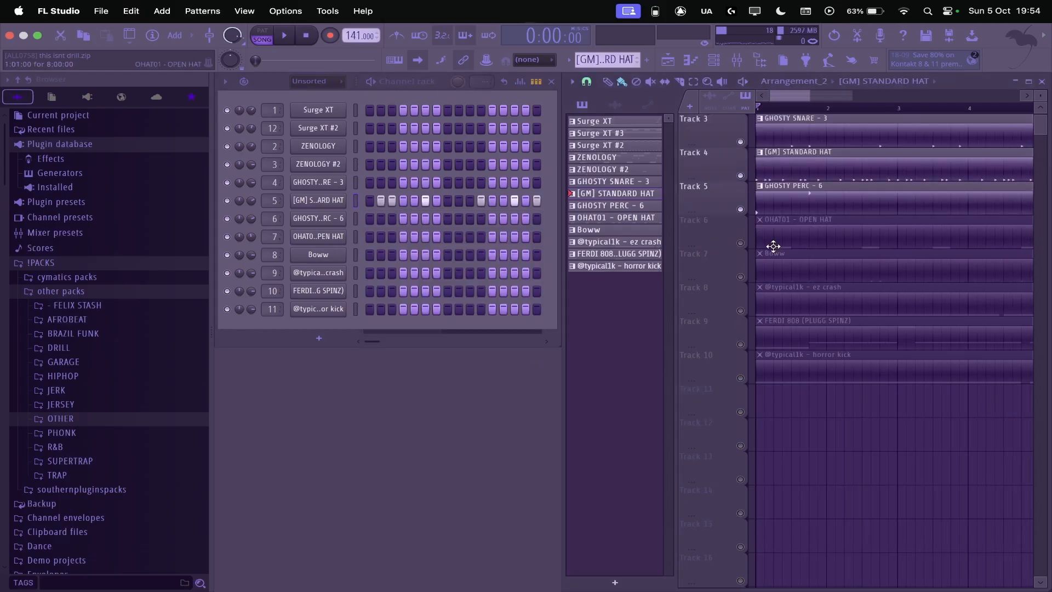
scroll(773, 247, up, 2)
Step: Maximize the playlist and play the arrangement with the GHOSTY PERC - 6 track unmuted
key(Return)
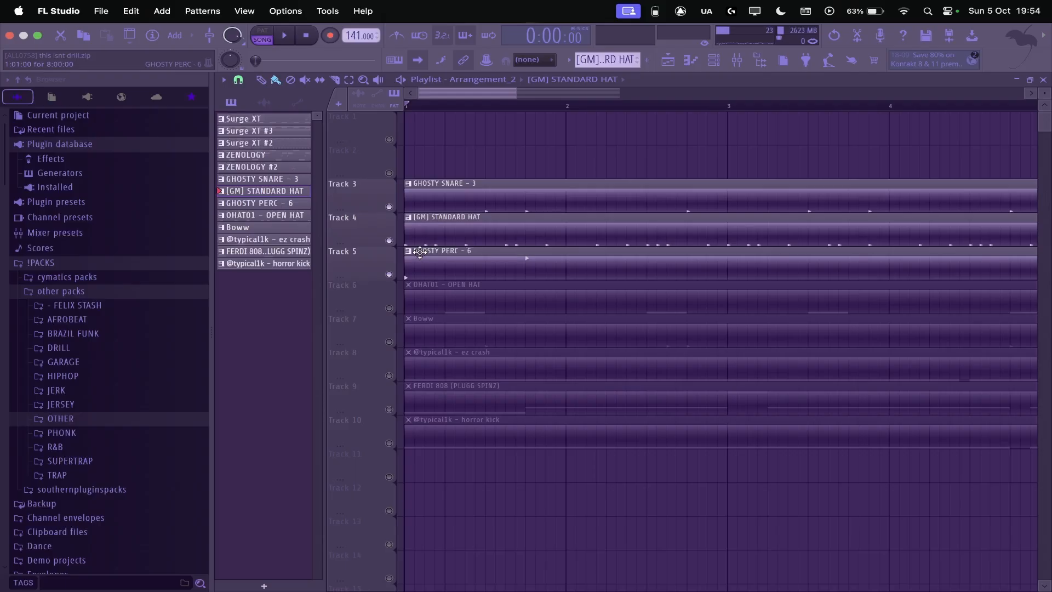
key(space)
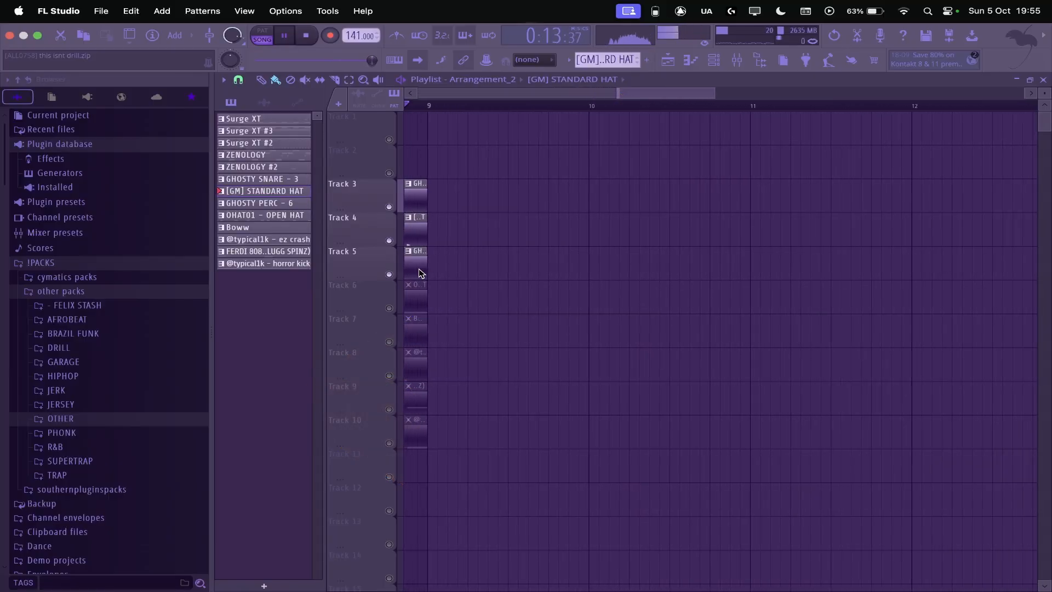
key(space)
Step: Unmute the OHAT01 - OPEN HAT on Track 6 and play the arrangement
click(390, 309)
key(space)
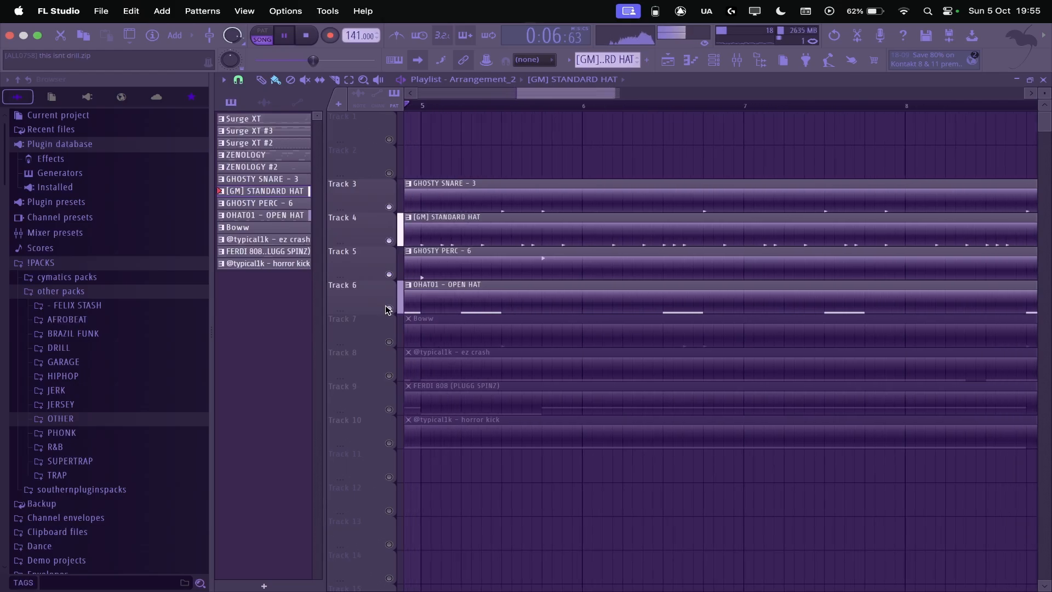
key(space)
Step: Unmute the Boww sound on Track 7 and play the arrangement
click(388, 309)
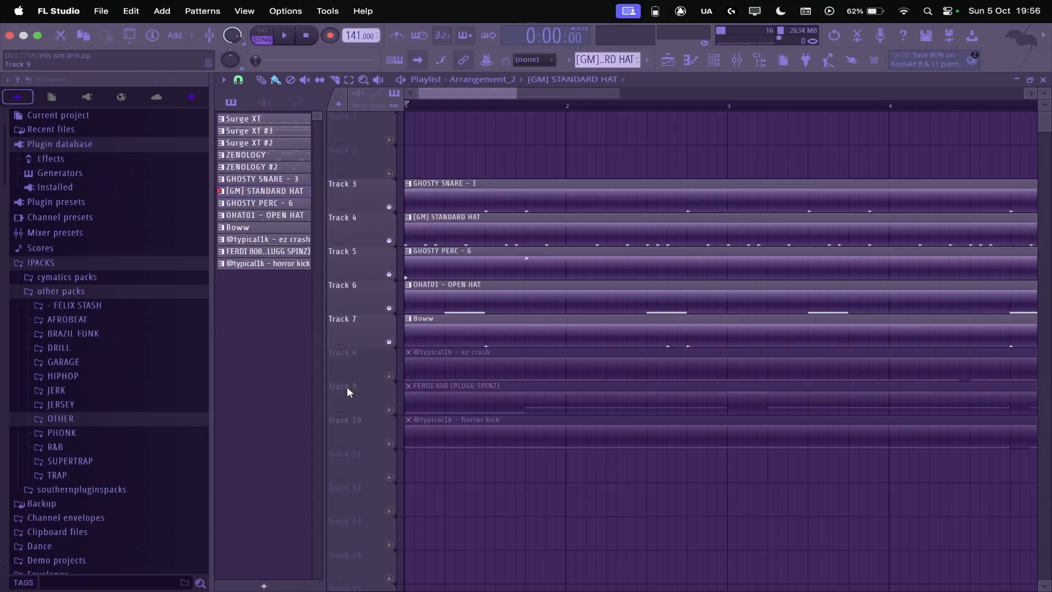
key(space)
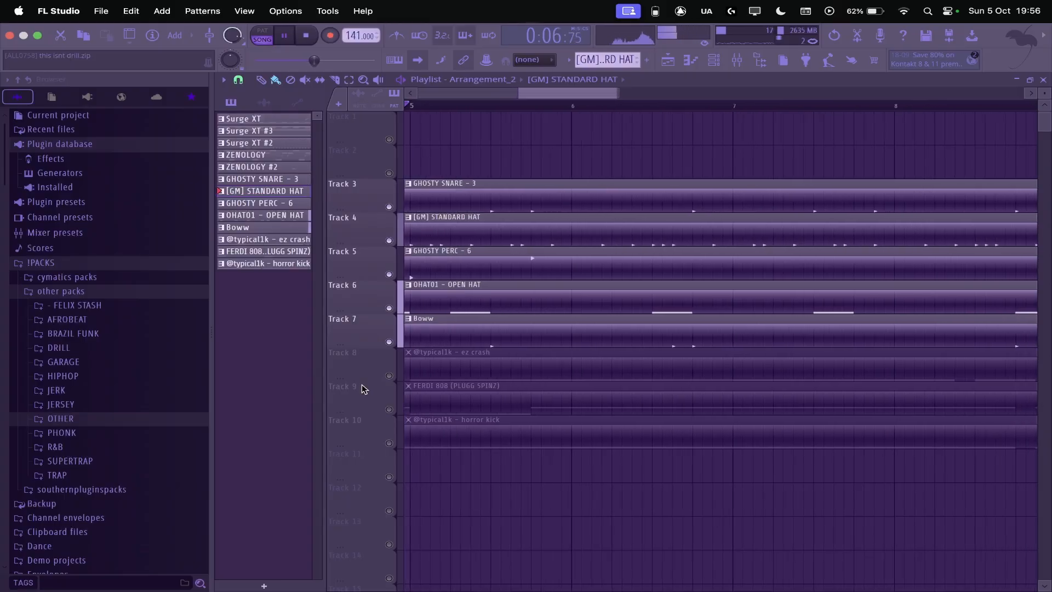
key(space)
Step: Unmute the ez crash on Track 8
click(388, 375)
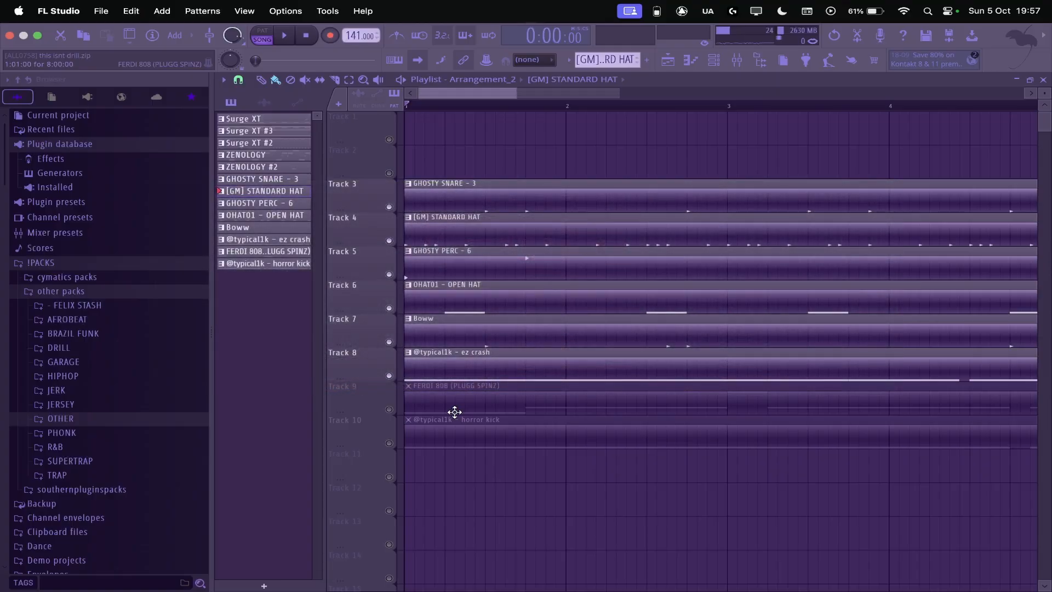
Step: Play the arrangement with the ez crash included and unmute the FERDI 808 (PLUGG SPINZ) on Track 9
key(space)
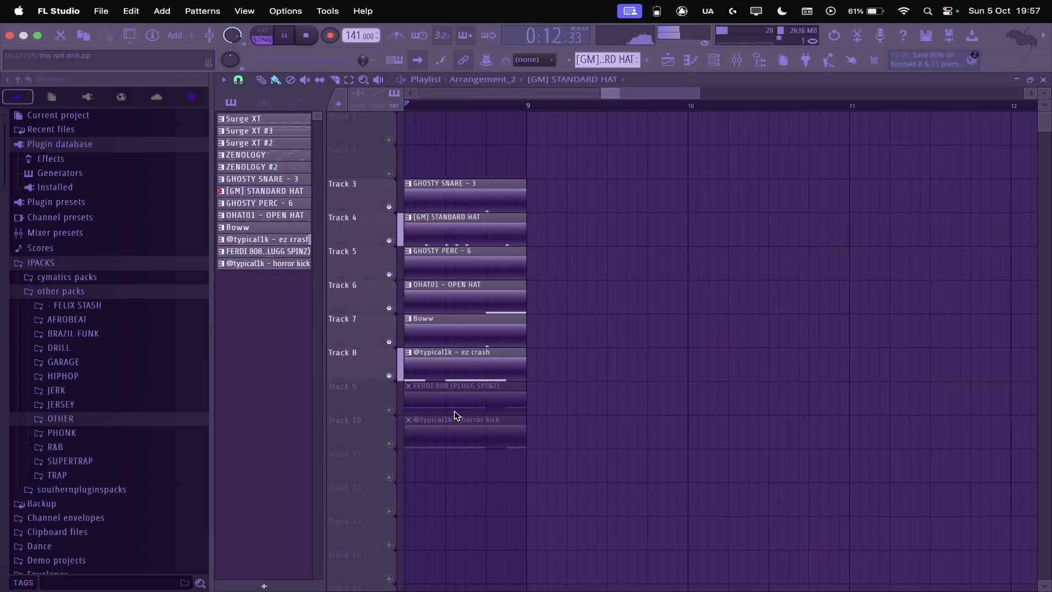
key(space)
click(389, 409)
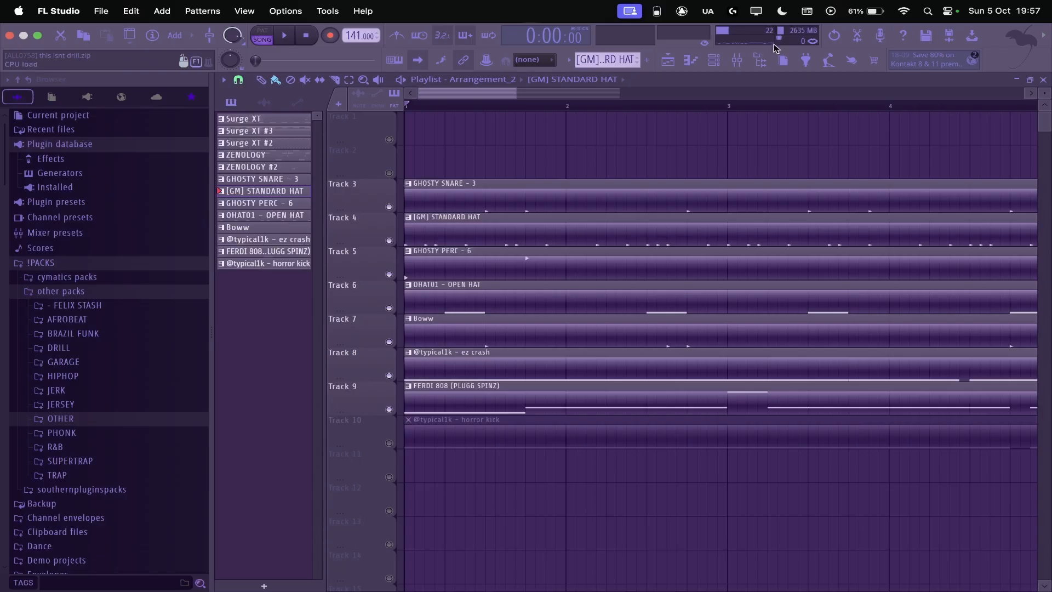
Step: Inspect mixer Inserts 10 and 11, including the send from Insert 11 to Insert 10
click(738, 62)
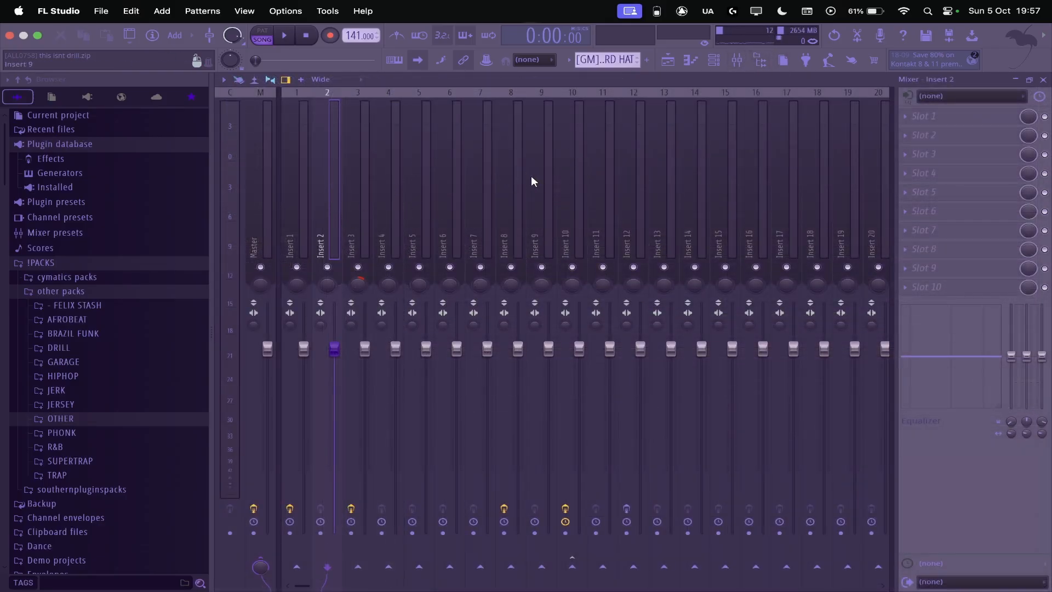
click(579, 159)
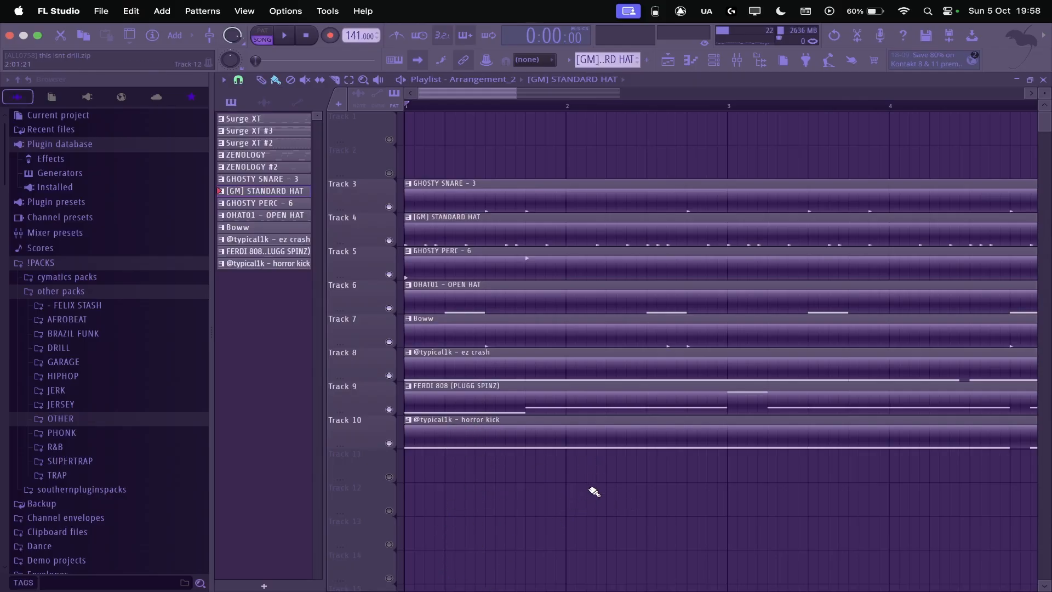
key(F9)
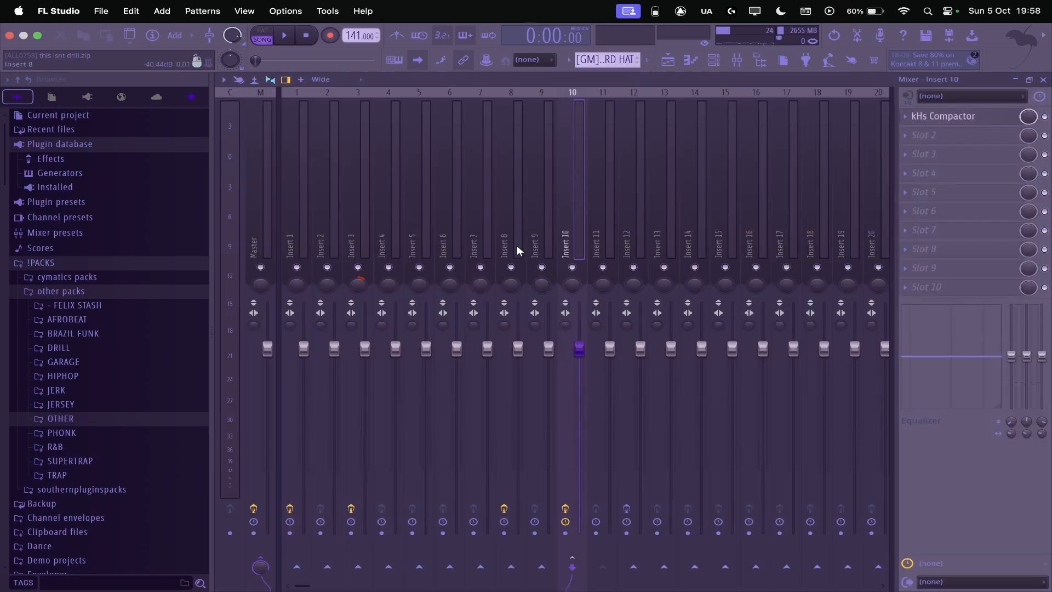
click(606, 189)
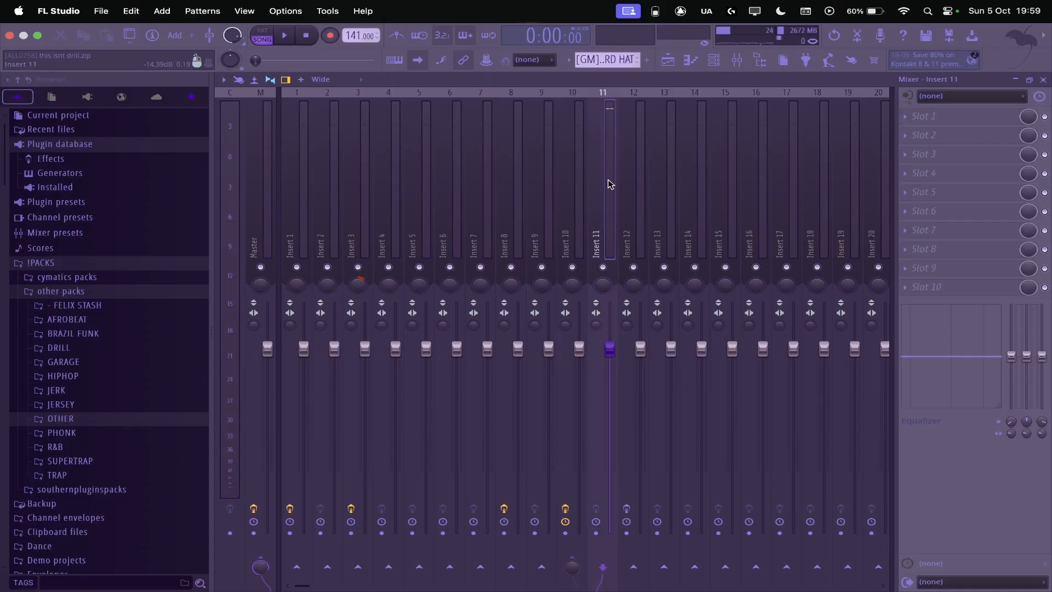
right_click(577, 563)
click(602, 568)
click(581, 212)
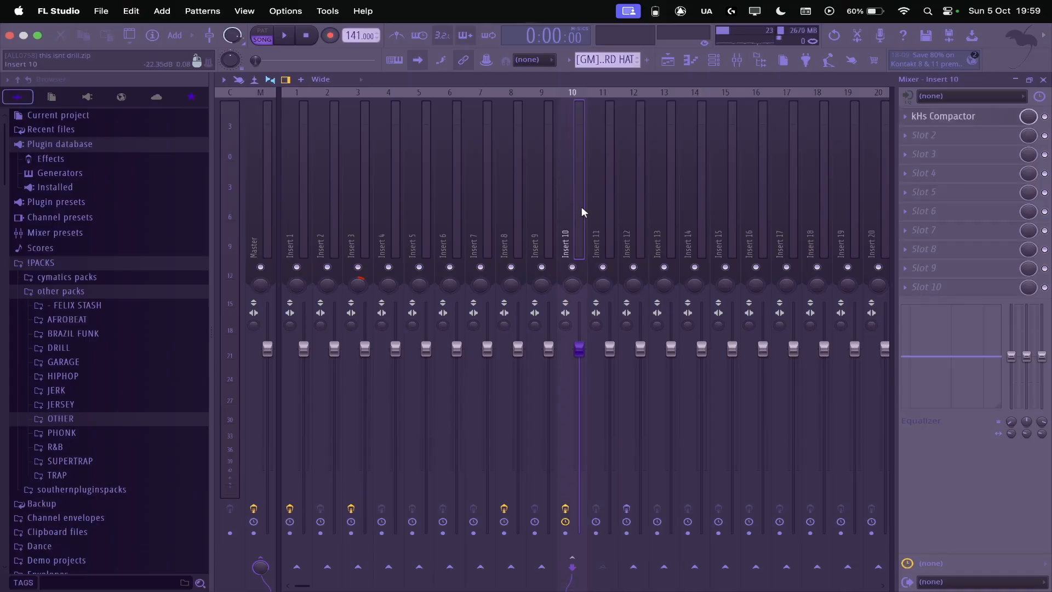
Step: View the kHs Compactor on Insert 10 and its sidechain input choices
click(960, 122)
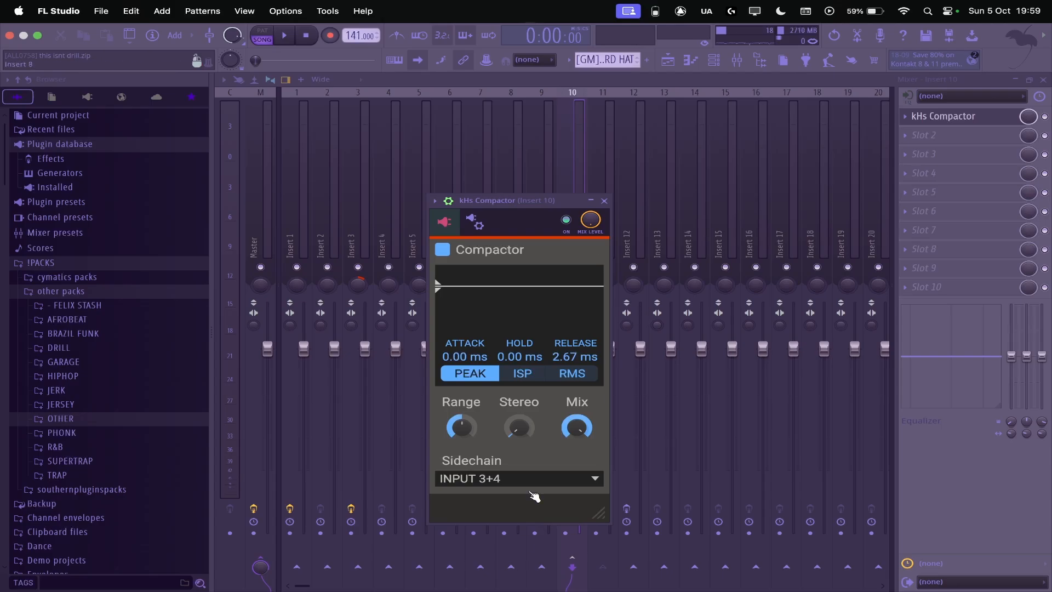
drag(506, 212, 546, 122)
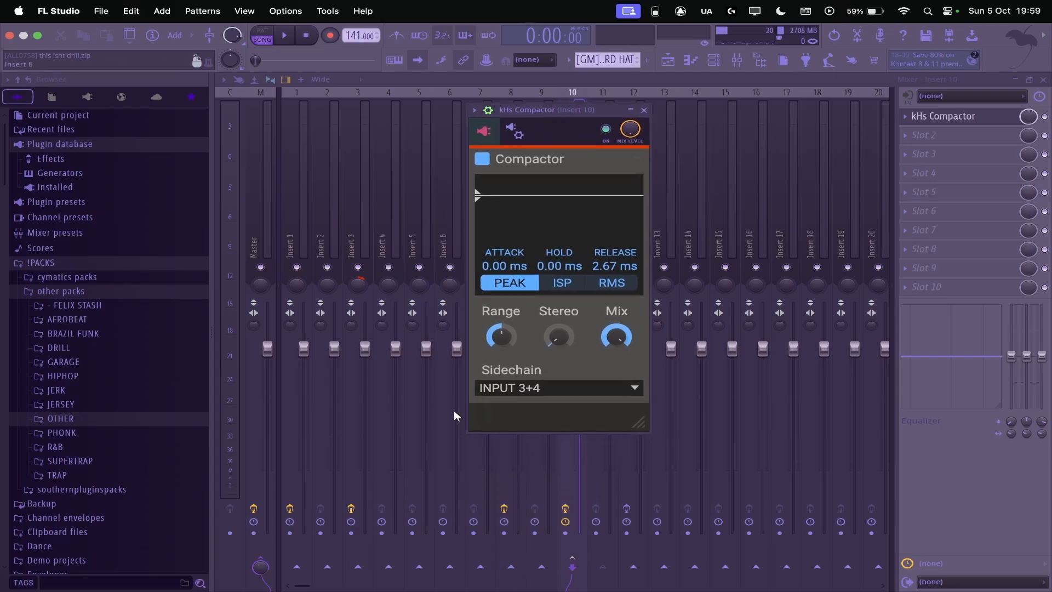
click(527, 391)
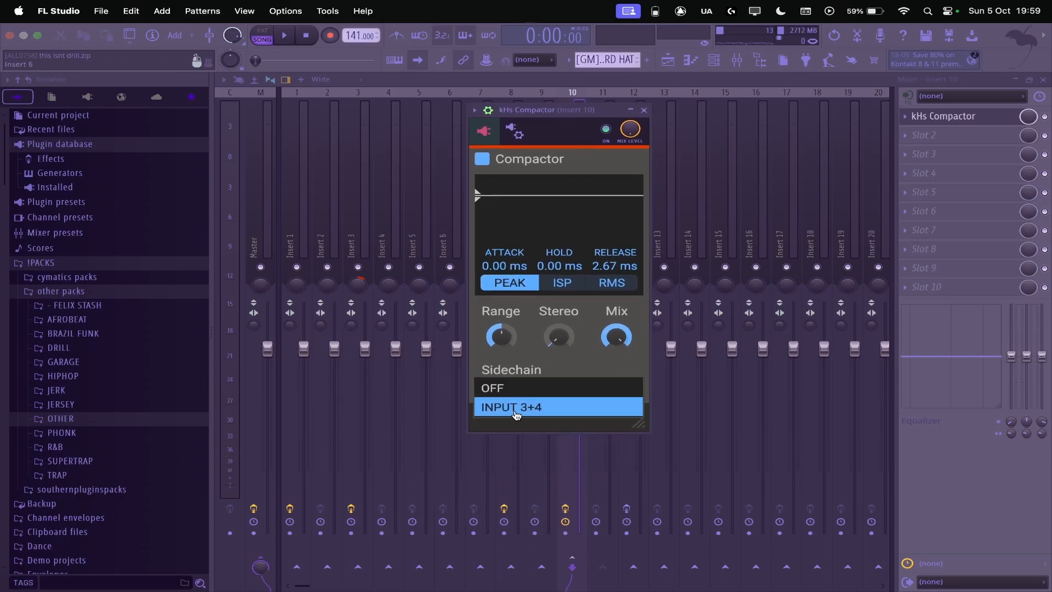
click(534, 356)
Step: Review the Compactor's processing connections, close the plugin and play the arrangement with the mixer in view
click(516, 133)
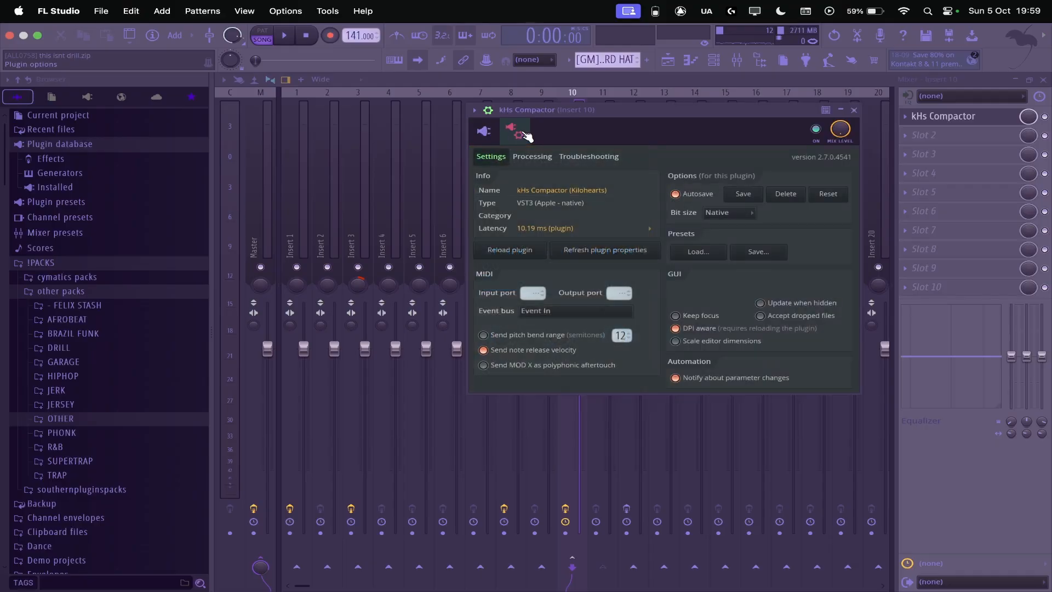
click(532, 157)
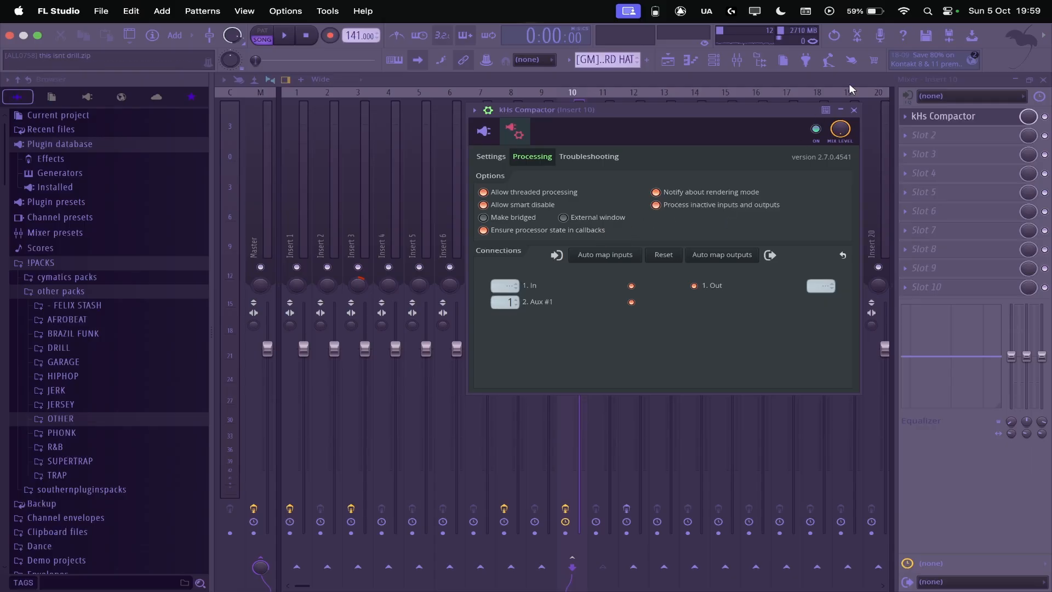
click(855, 110)
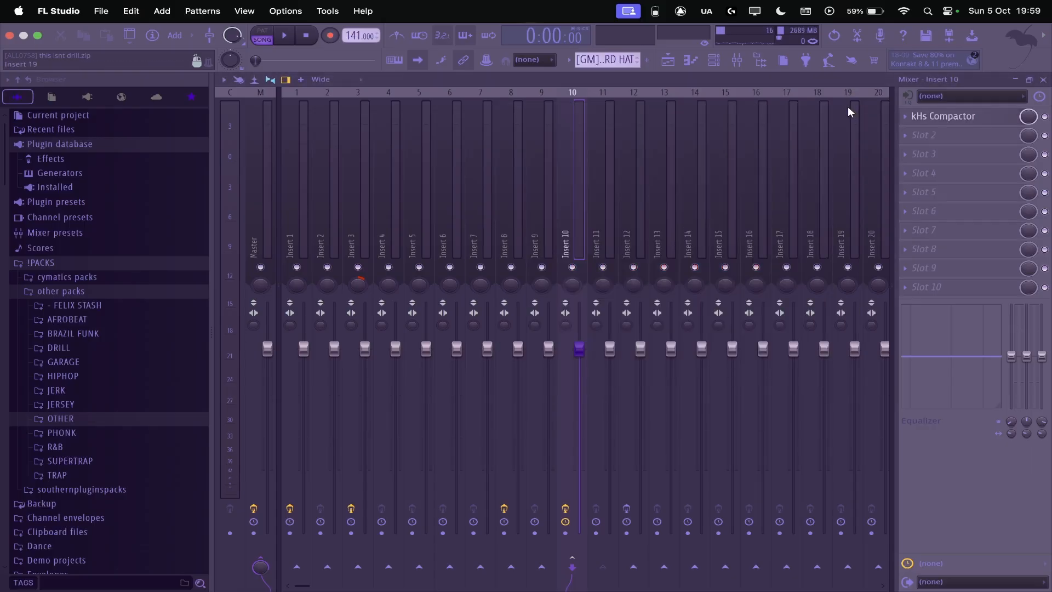
key(space)
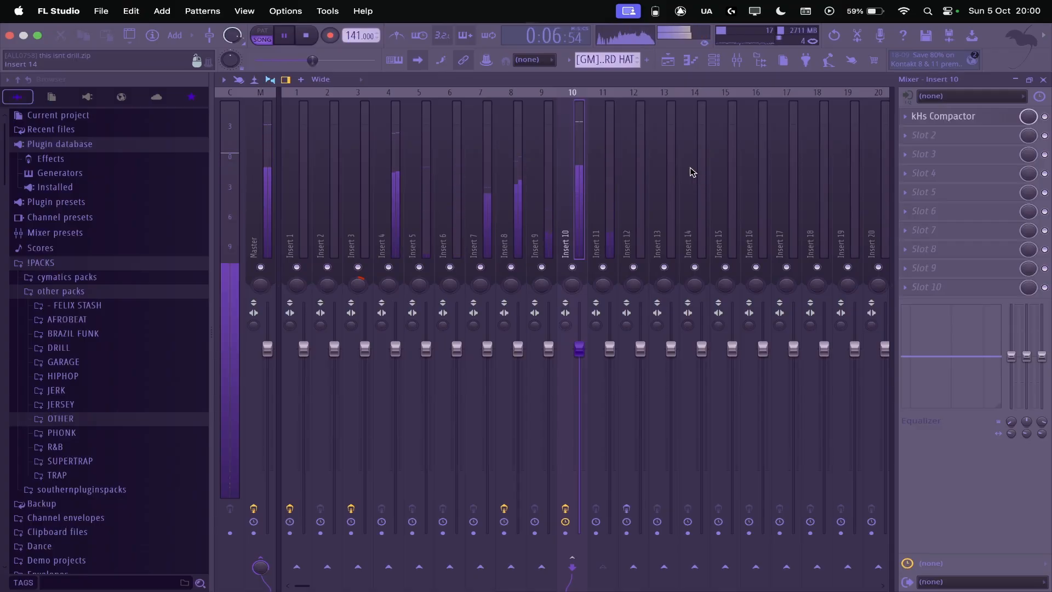
key(space)
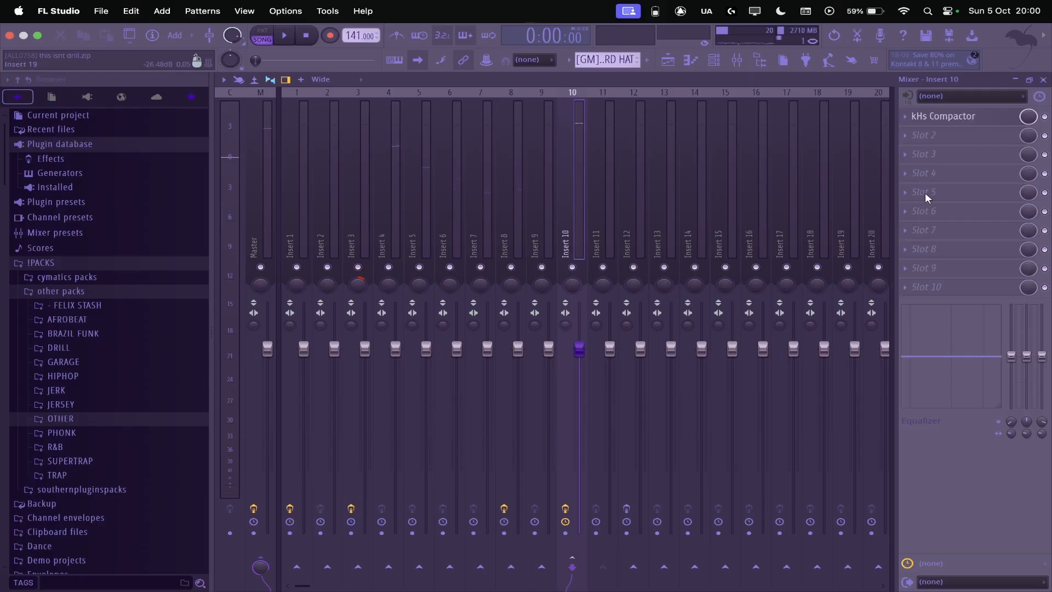
Step: Set the release of the Compactor on Insert 10 to 0.00 ms and play the arrangement
click(946, 122)
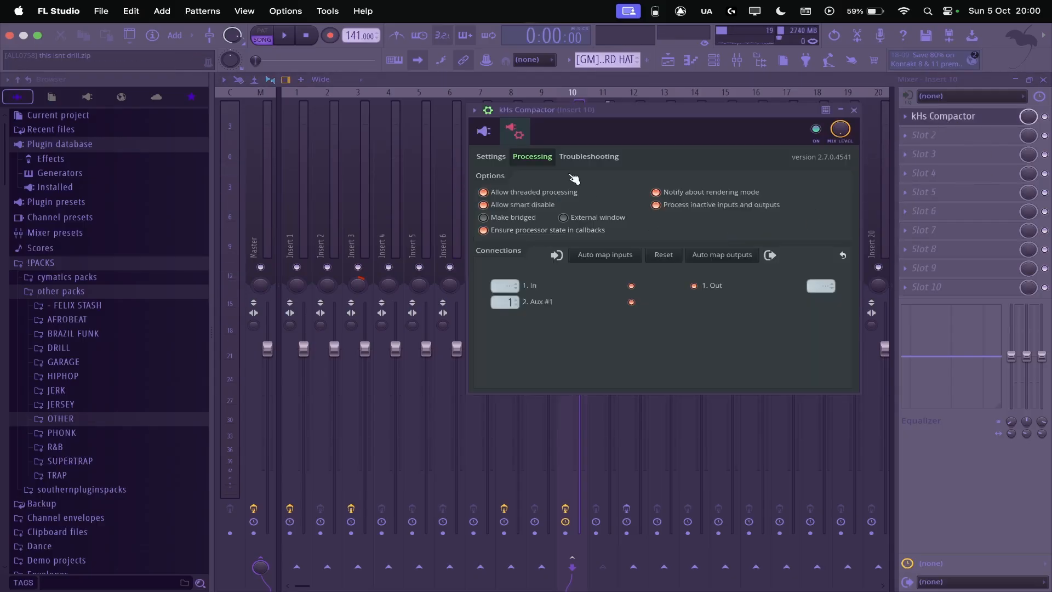
click(484, 130)
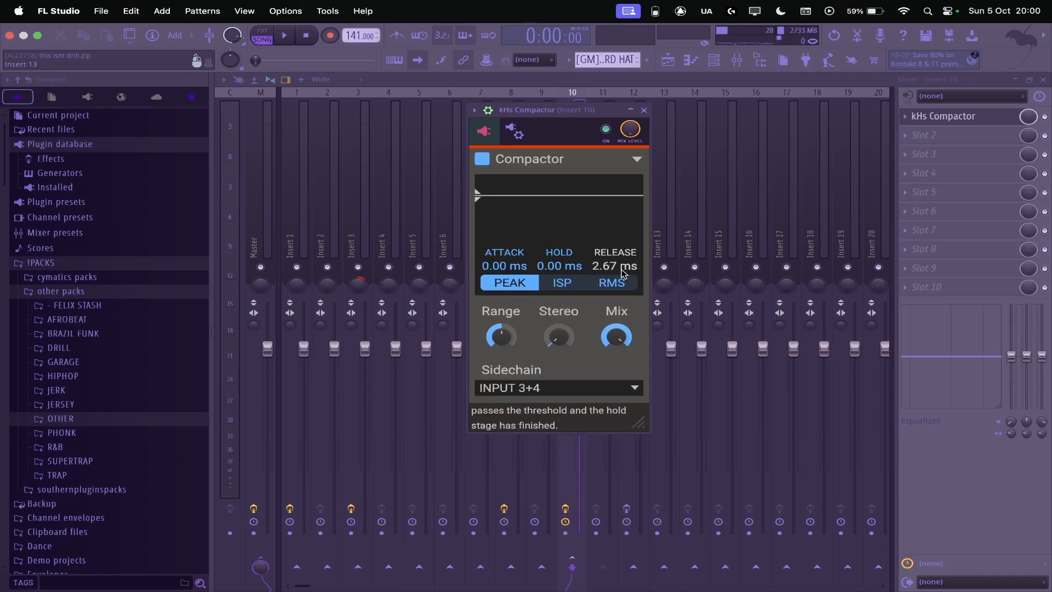
drag(623, 274, 623, 296)
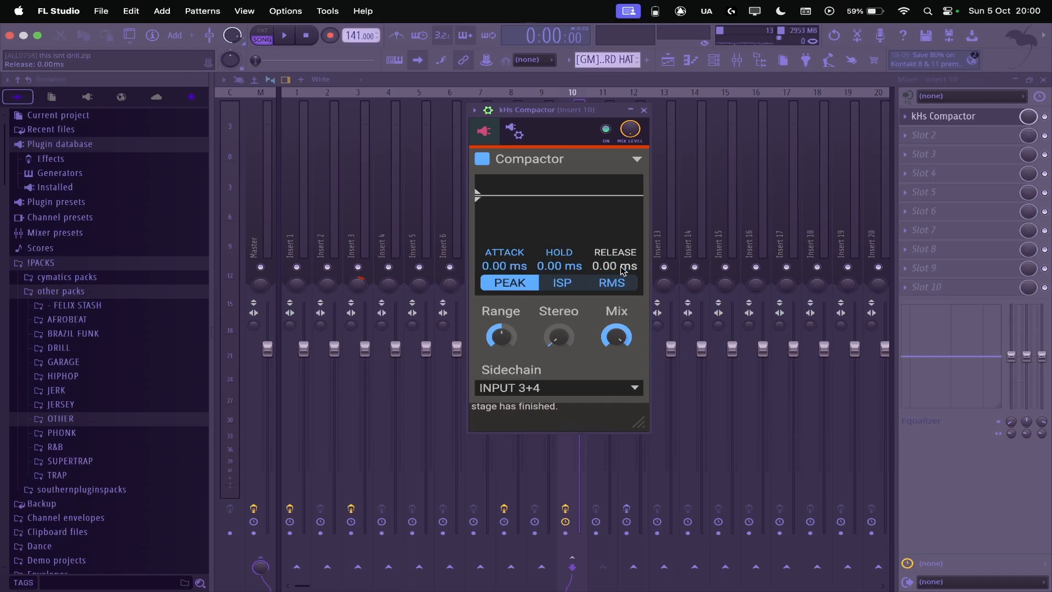
key(space)
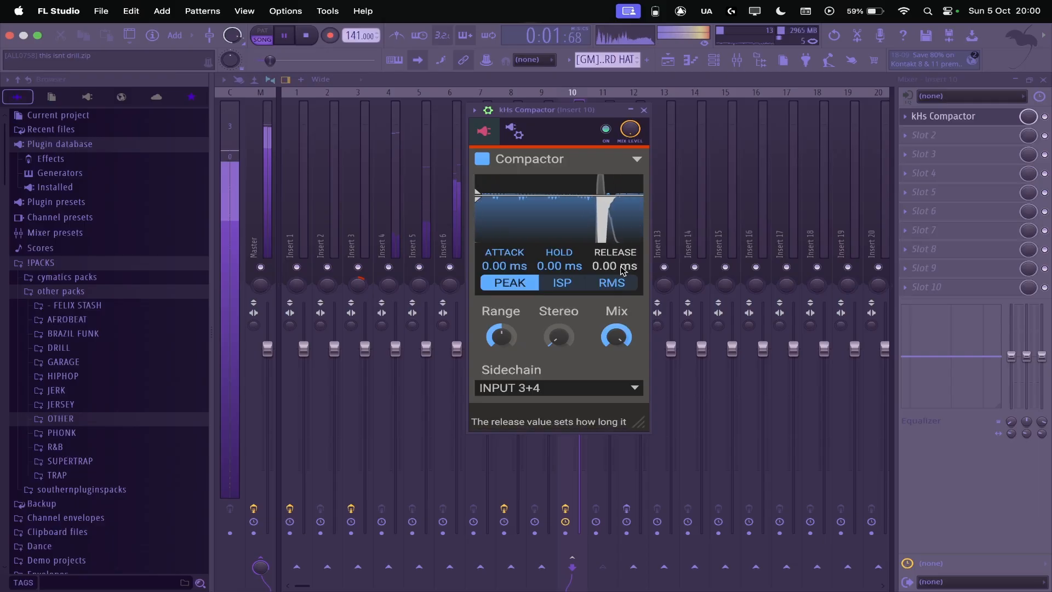
key(space)
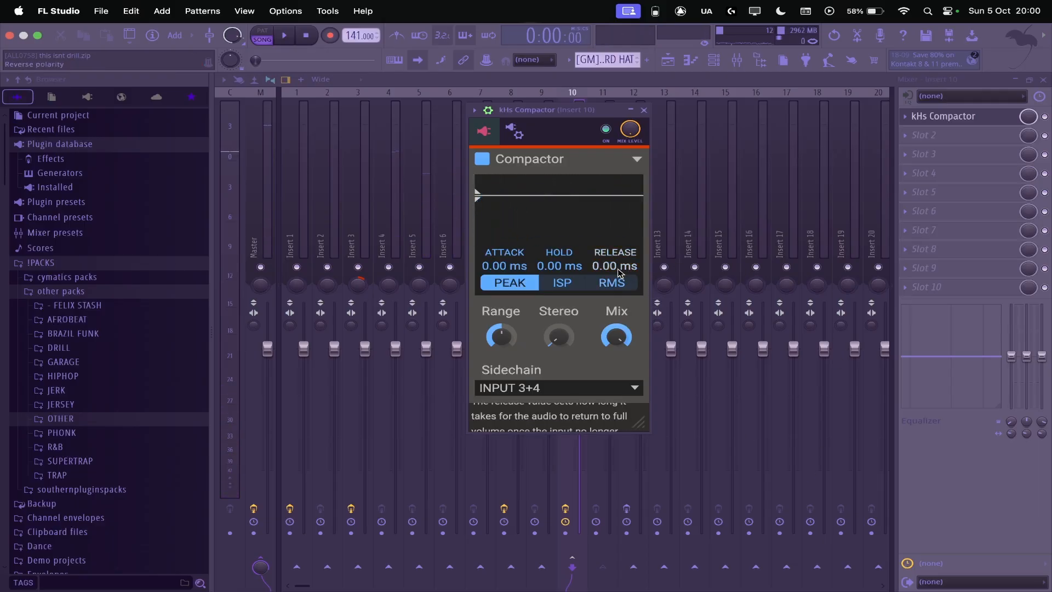
Step: Set the Compactor's release to 2.67 ms, play the arrangement and close the plugin
drag(618, 269, 734, 272)
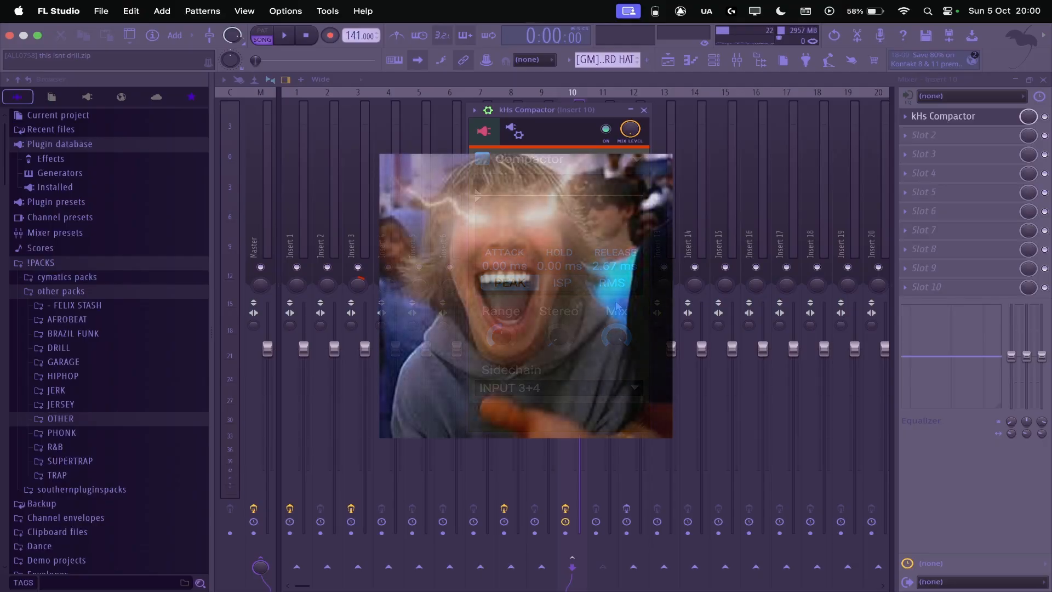
key(space)
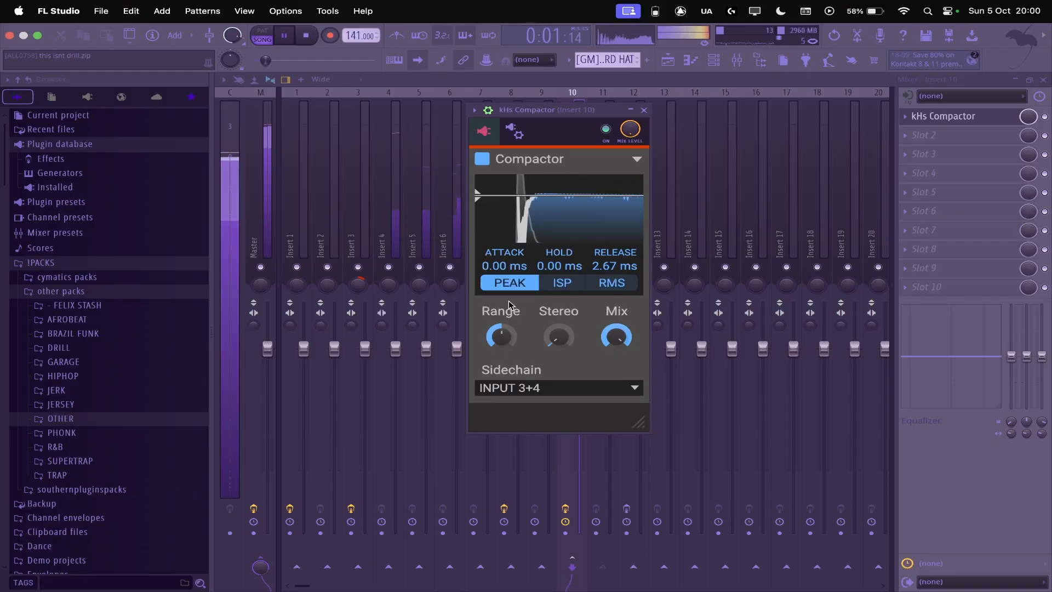
key(space)
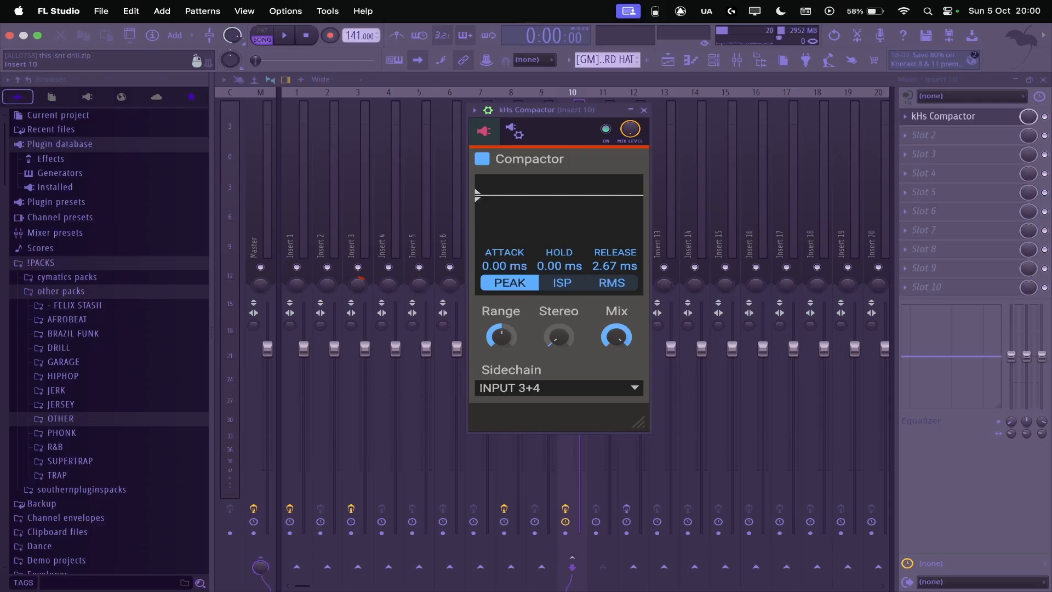
click(643, 110)
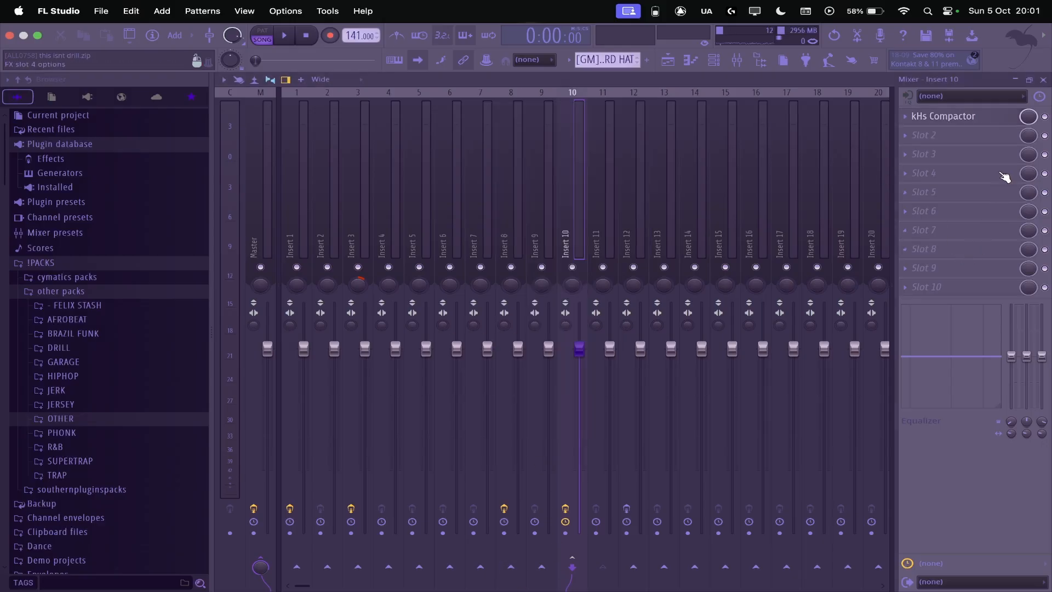
Step: Close the mixer and delete all clips on Tracks 3 to 10 of Arrangement_2
click(1043, 80)
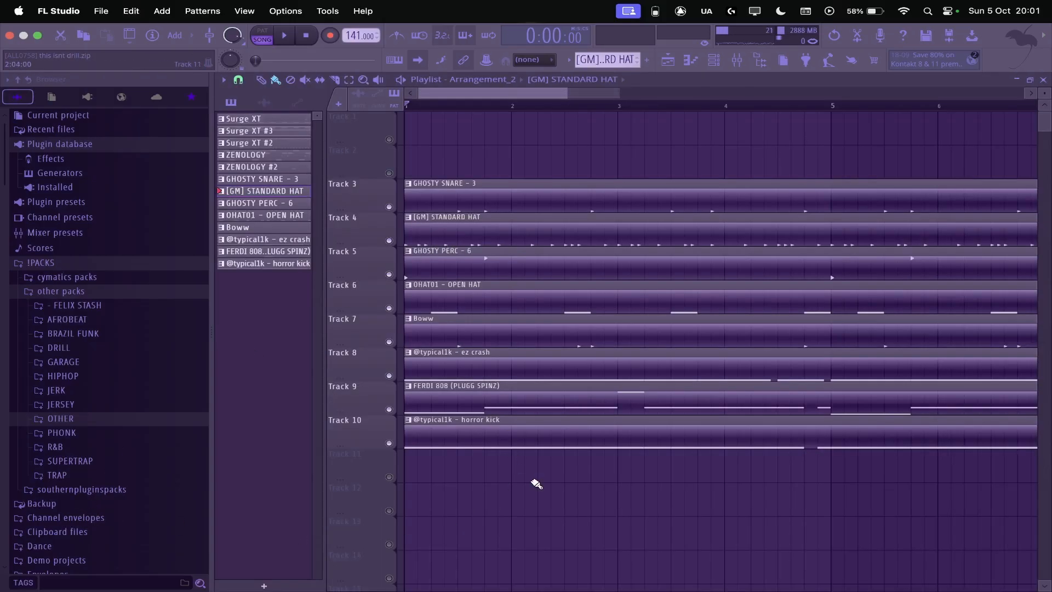
scroll(537, 483, down, 1)
super+drag(540, 164, 538, 486)
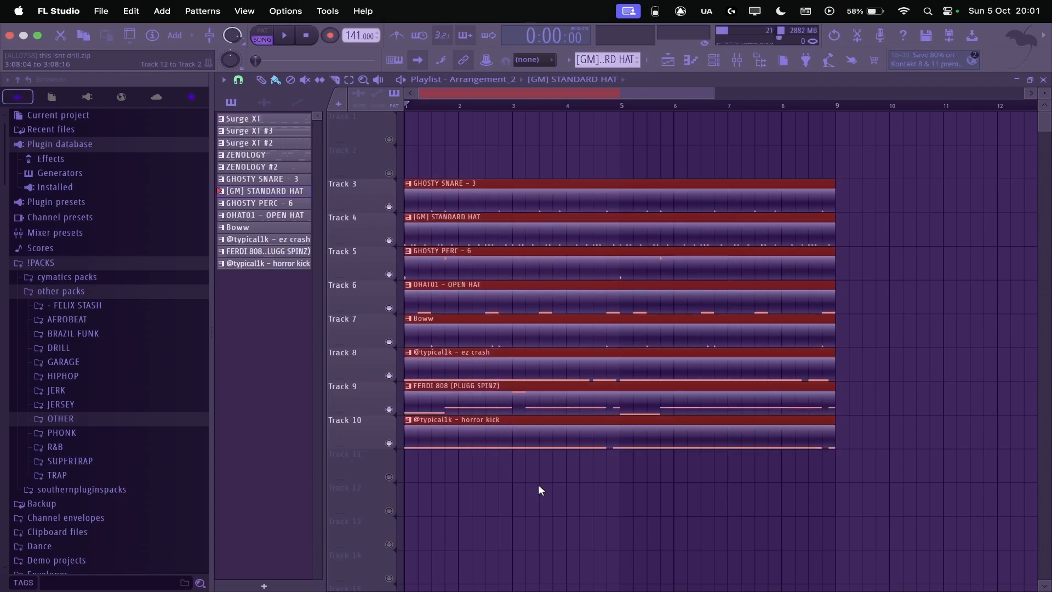
key(Delete)
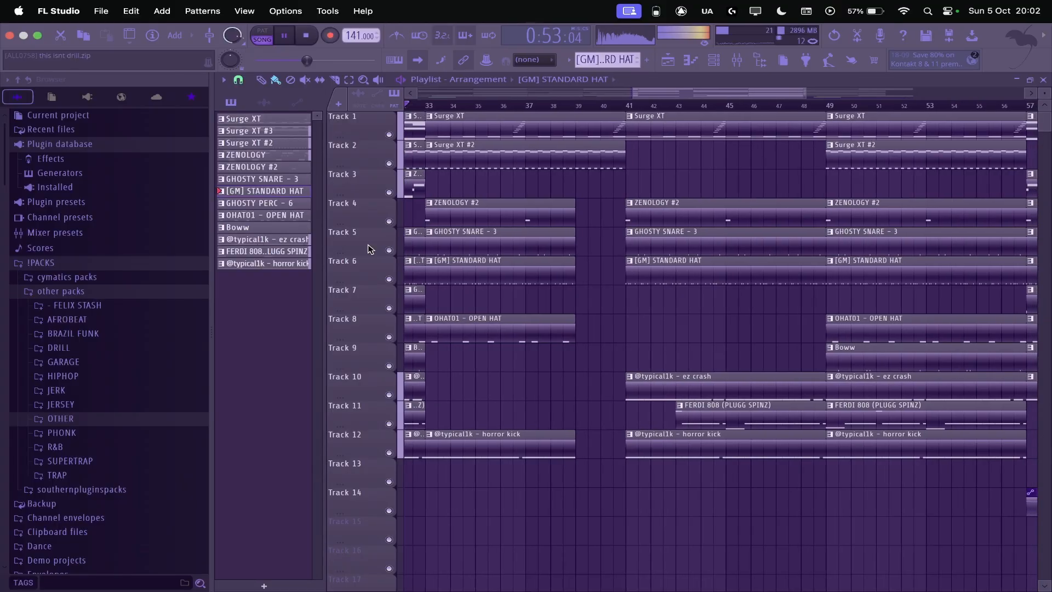
Step: Stop playback of the full arrangement and examine the notes of the Surge XT #3 pattern on Track 1
key(space)
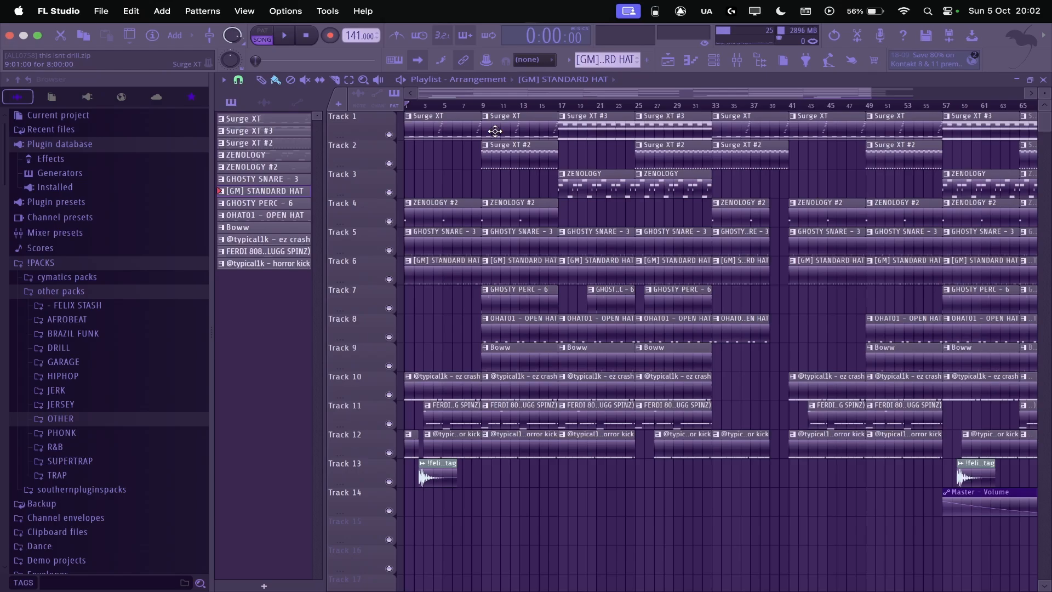
double_click(600, 132)
scroll(400, 398, up, 3)
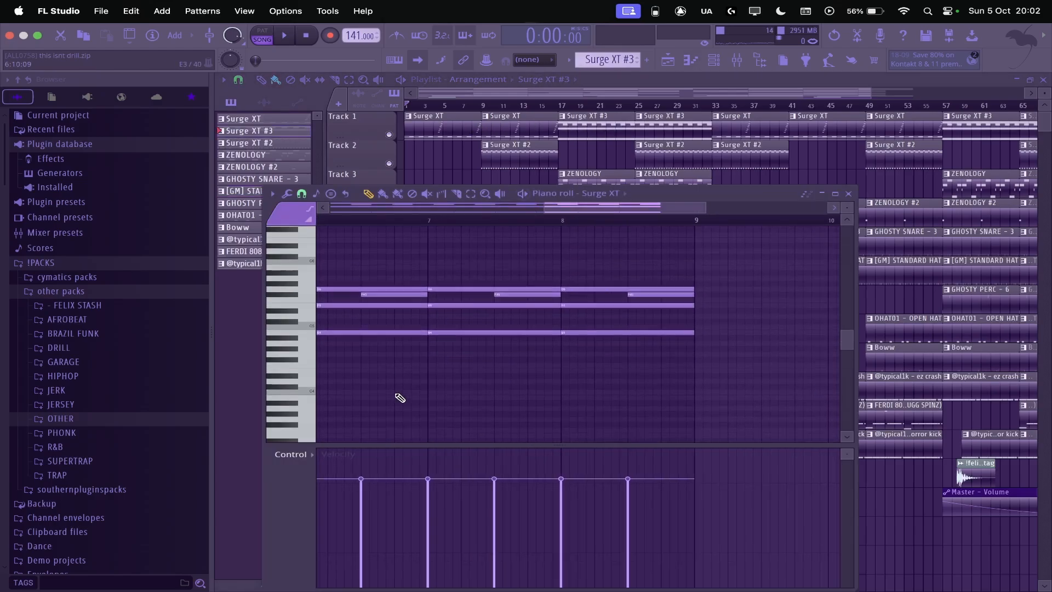
scroll(400, 396, right, 1)
scroll(540, 325, down, 3)
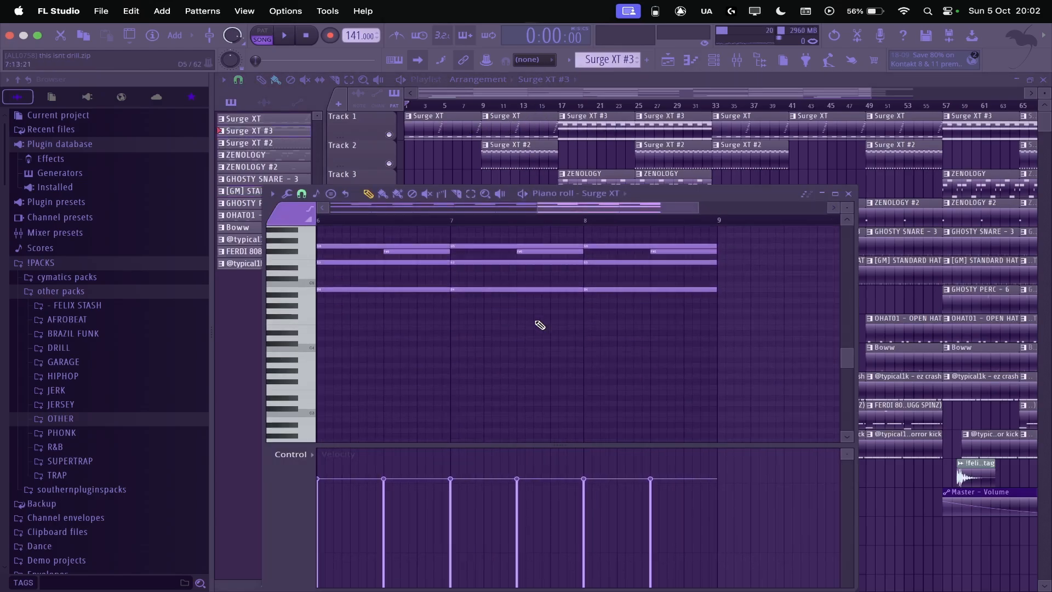
click(847, 193)
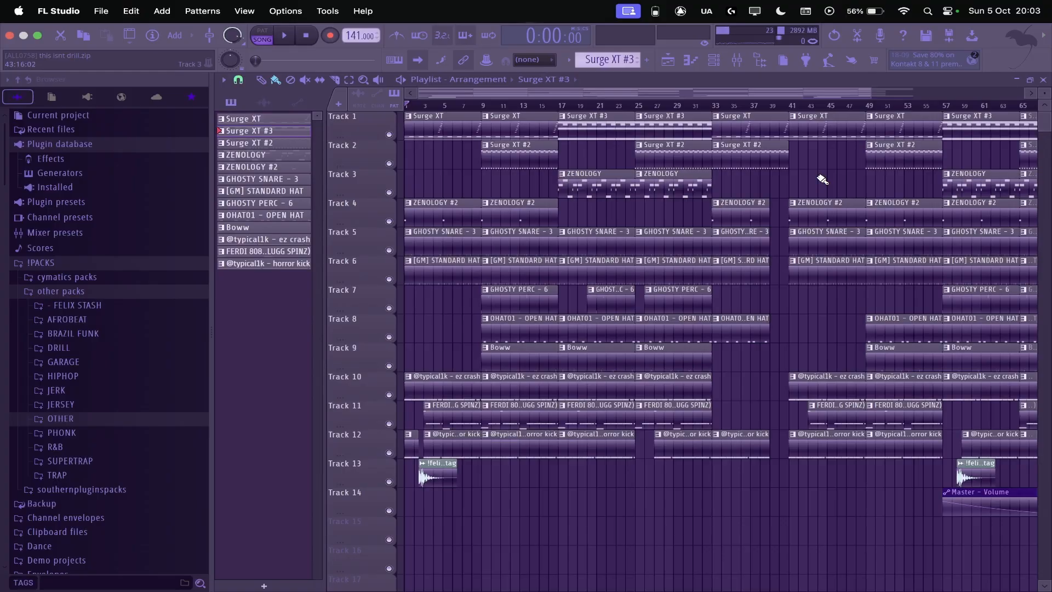